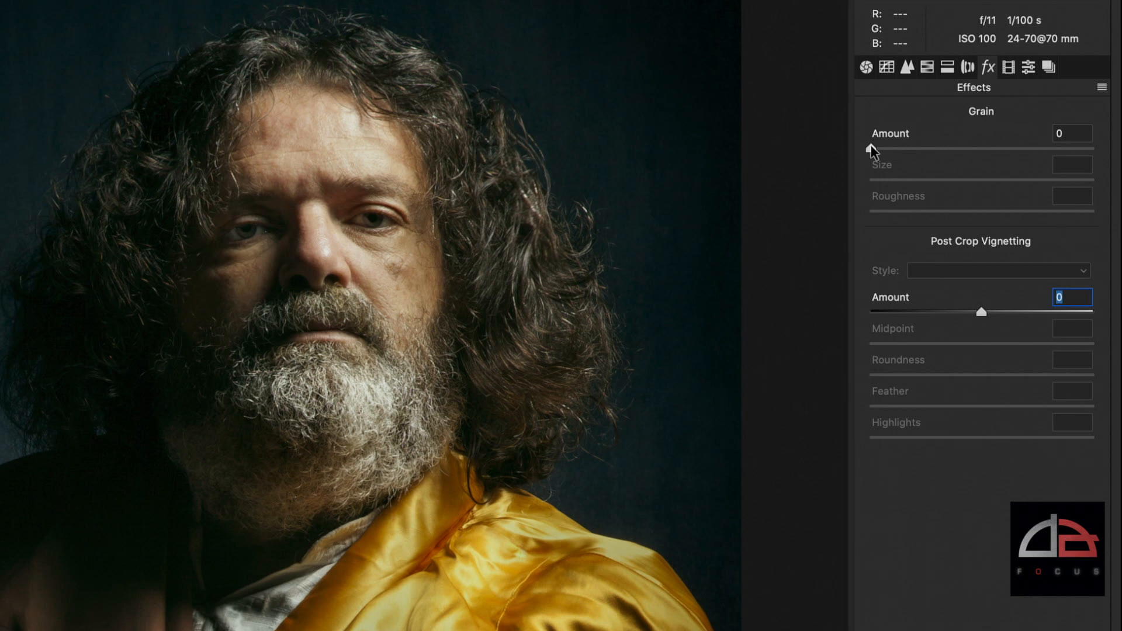
Set the grain amount to 1 so that the grain size and roughness settings are enabled
{"action": "left_click_drag", "start_coordinate": [870, 150], "coordinate": [873, 150]}
{"action": "left_click", "coordinate": [873, 149]}
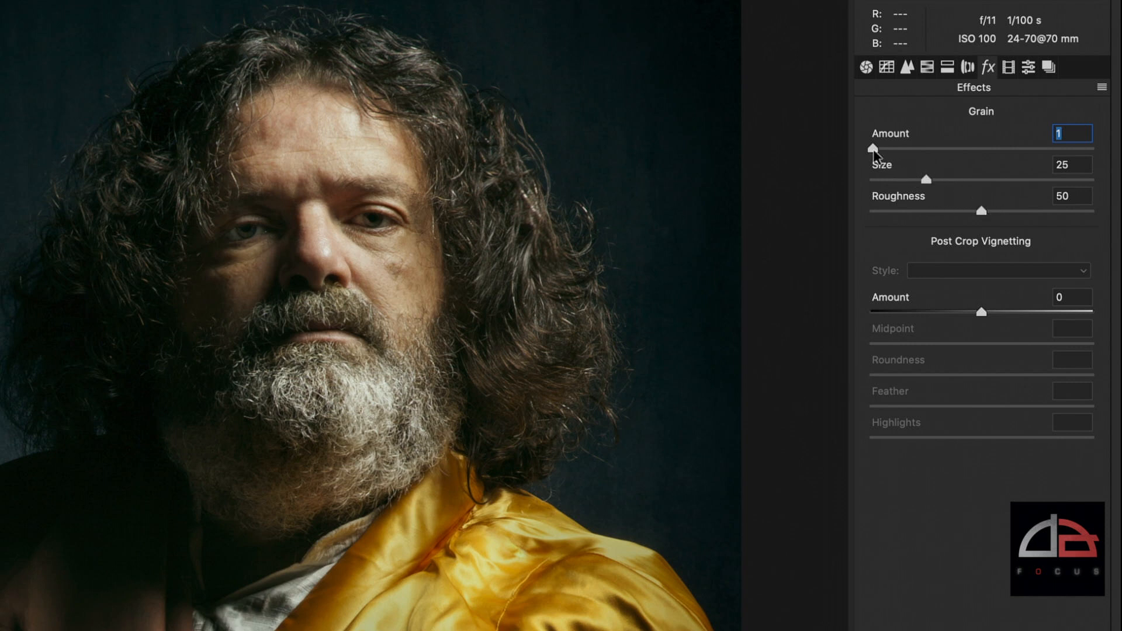
{"action": "left_click_drag", "start_coordinate": [873, 149], "coordinate": [869, 149]}
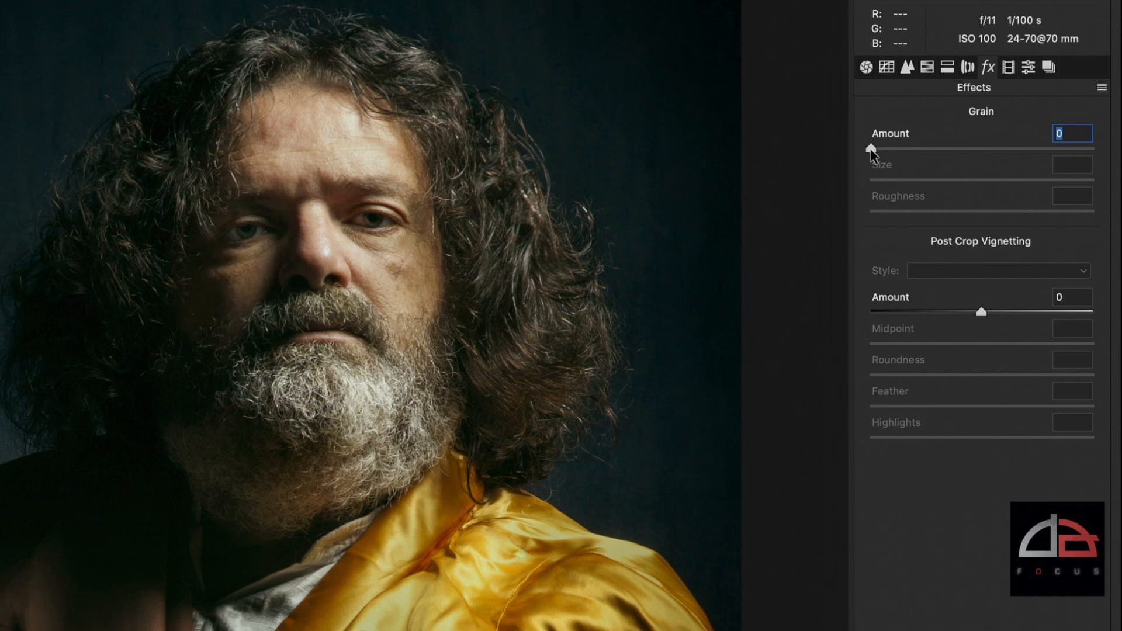
{"action": "left_click_drag", "start_coordinate": [871, 149], "coordinate": [873, 149]}
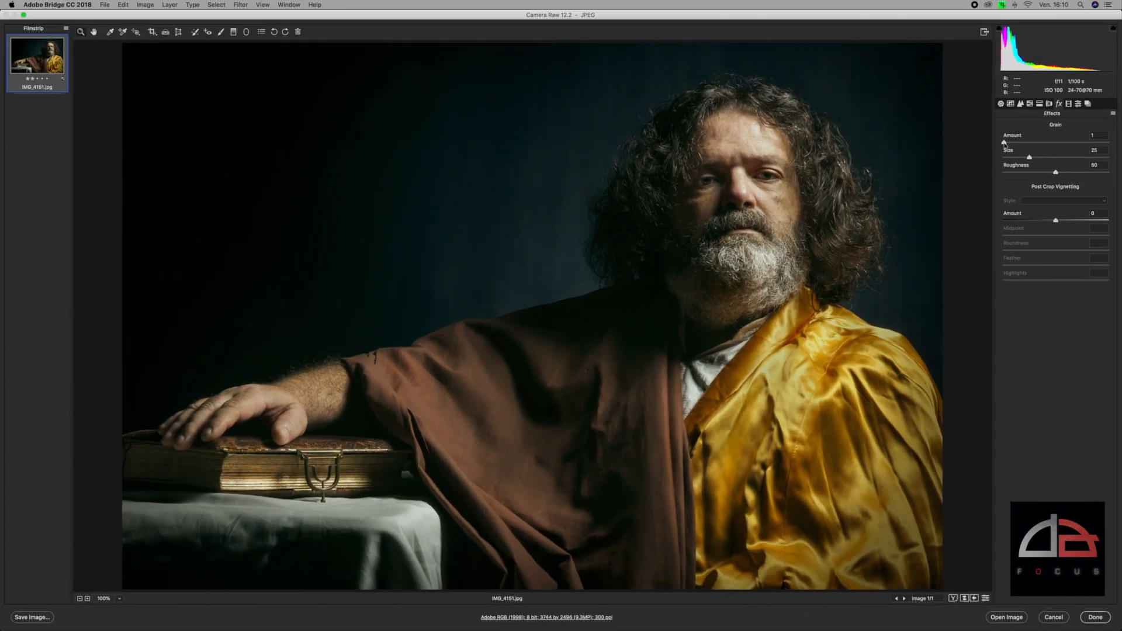
Raise the grain amount to 100 with the man's face in view at 300%
{"action": "key", "text": "super+plus"}
{"action": "key", "text": "super+plus"}
{"action": "key", "text": "super+plus"}
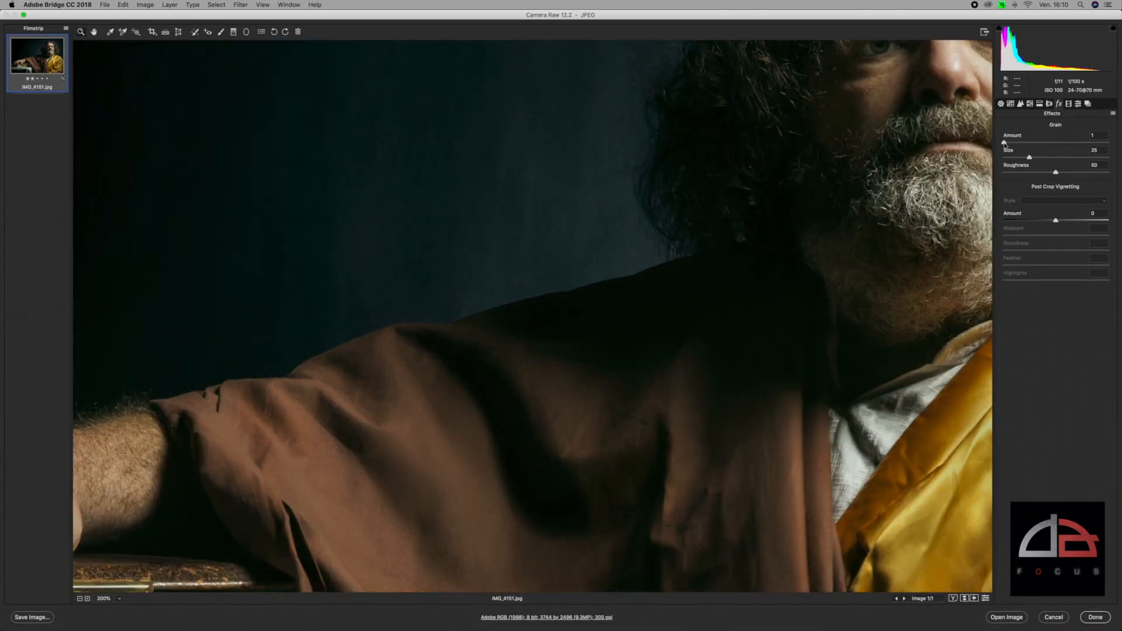
{"action": "scroll", "coordinate": [821, 110], "scroll_direction": "up", "scroll_amount": 8}
{"action": "scroll", "coordinate": [821, 111], "scroll_direction": "right", "scroll_amount": 8}
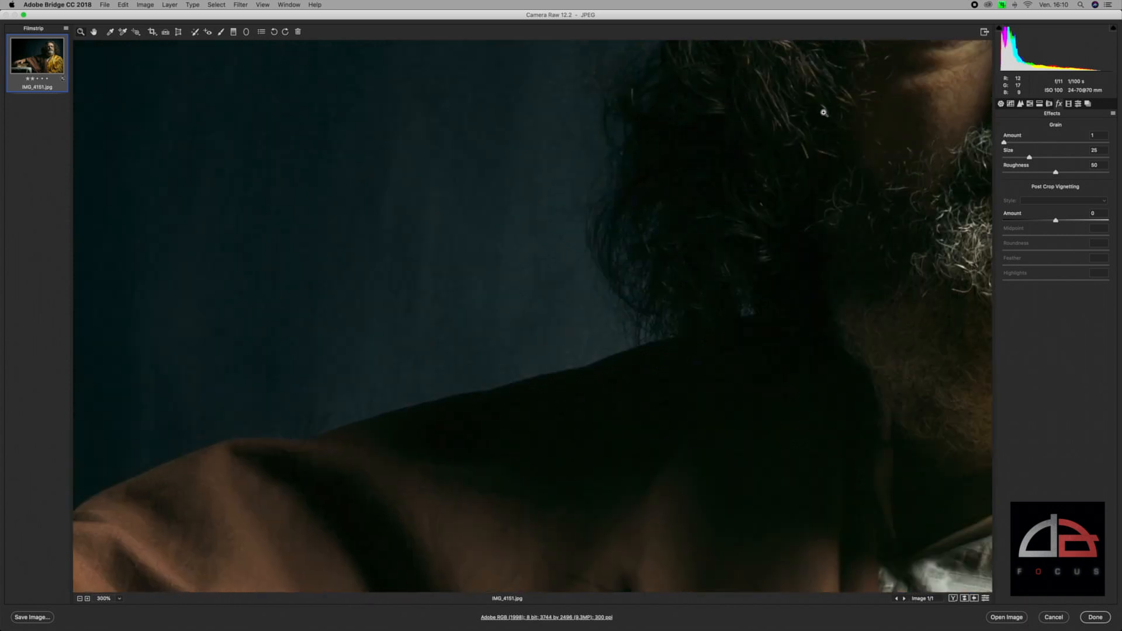
{"action": "scroll", "coordinate": [824, 113], "scroll_direction": "up", "scroll_amount": 5}
{"action": "scroll", "coordinate": [824, 112], "scroll_direction": "right", "scroll_amount": 5}
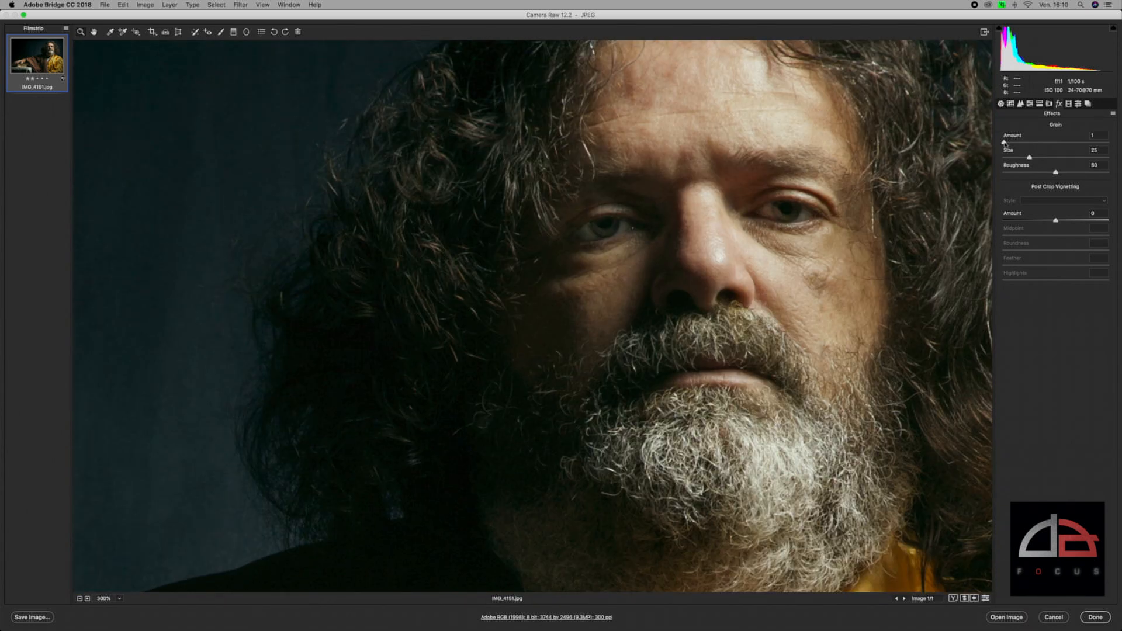
{"action": "left_click_drag", "start_coordinate": [1004, 142], "coordinate": [1112, 151]}
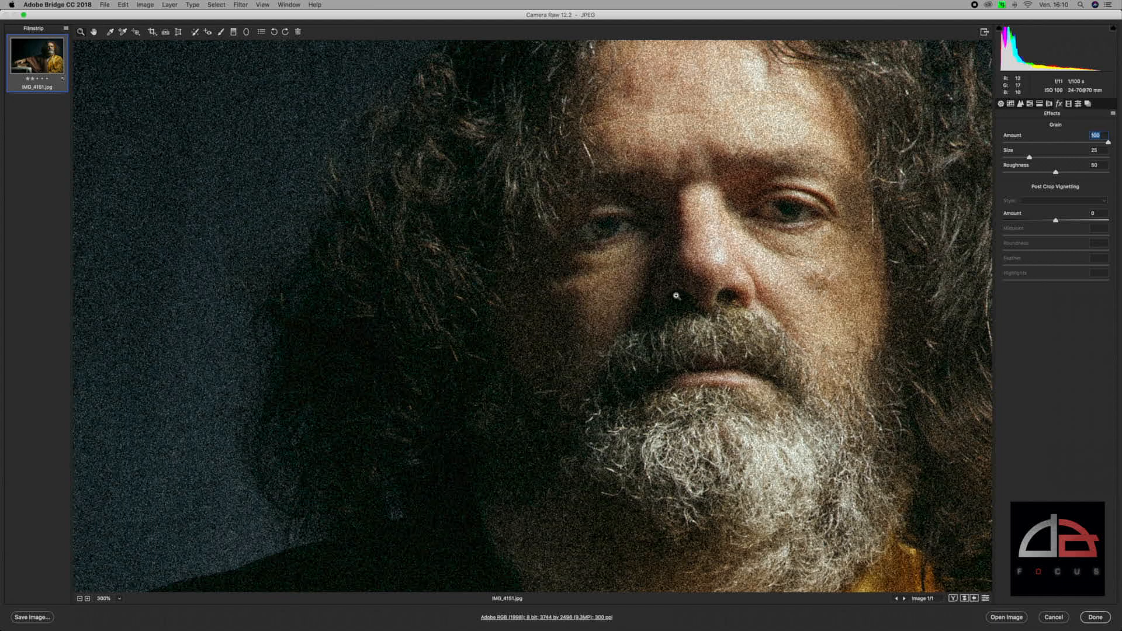
Lower the grain roughness and the grain size to 0 while viewing the area around the eye up close
{"action": "key", "text": "super+plus"}
{"action": "key", "text": "super+0"}
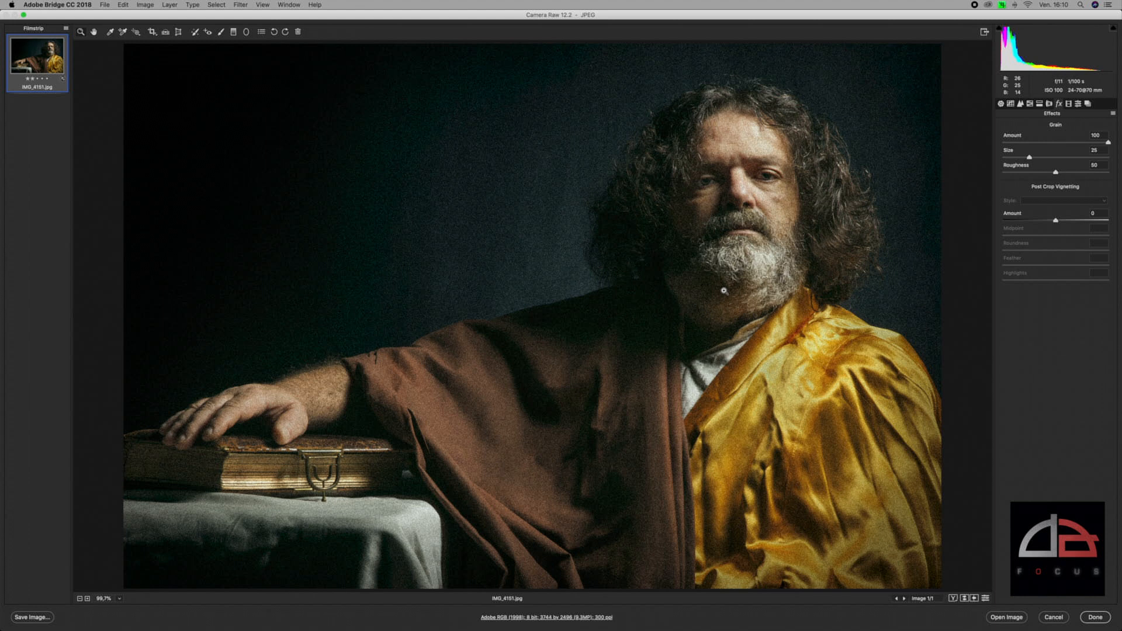
{"action": "left_click", "coordinate": [723, 290]}
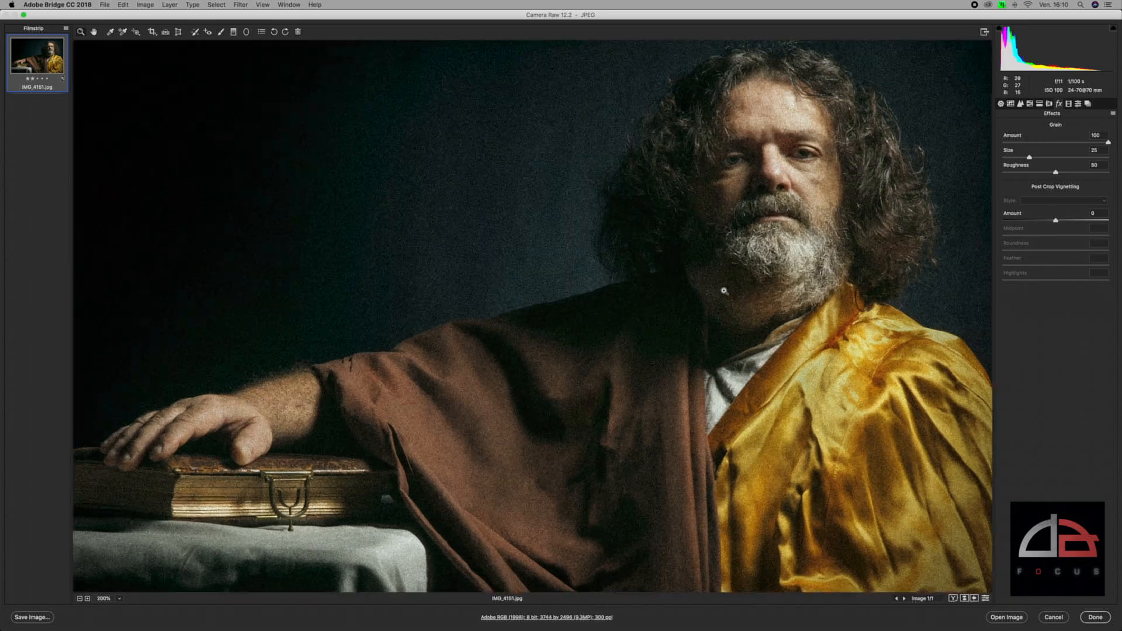
{"action": "scroll", "coordinate": [724, 291], "scroll_direction": "up", "scroll_amount": 3}
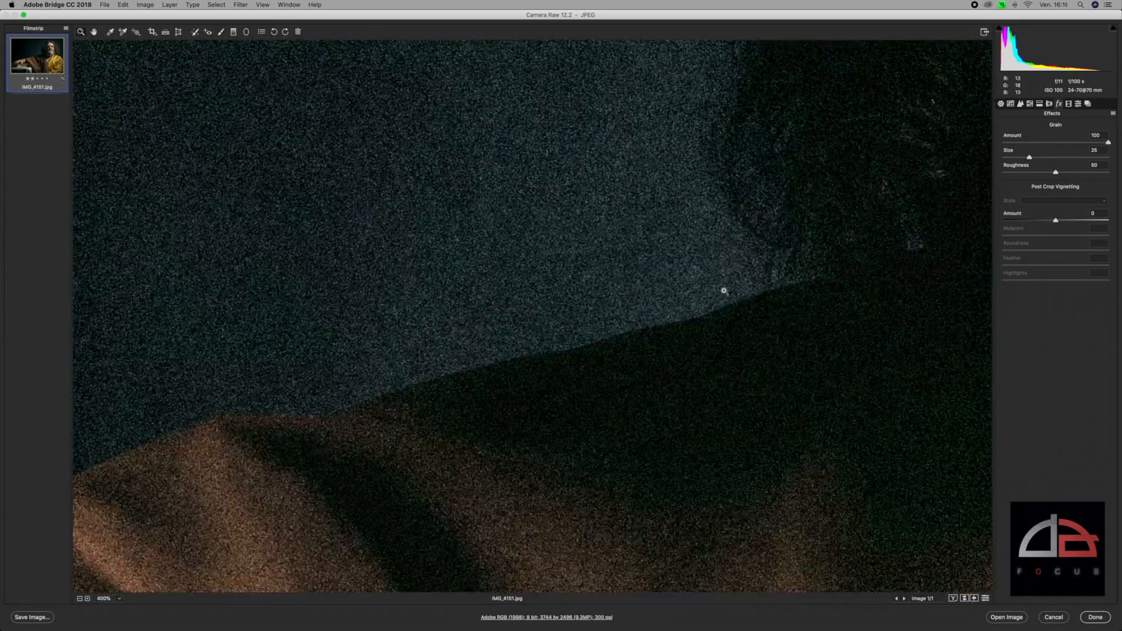
{"action": "scroll", "coordinate": [723, 291], "scroll_direction": "right", "scroll_amount": 9}
{"action": "scroll", "coordinate": [724, 290], "scroll_direction": "up", "scroll_amount": 10}
{"action": "scroll", "coordinate": [724, 290], "scroll_direction": "right", "scroll_amount": 3}
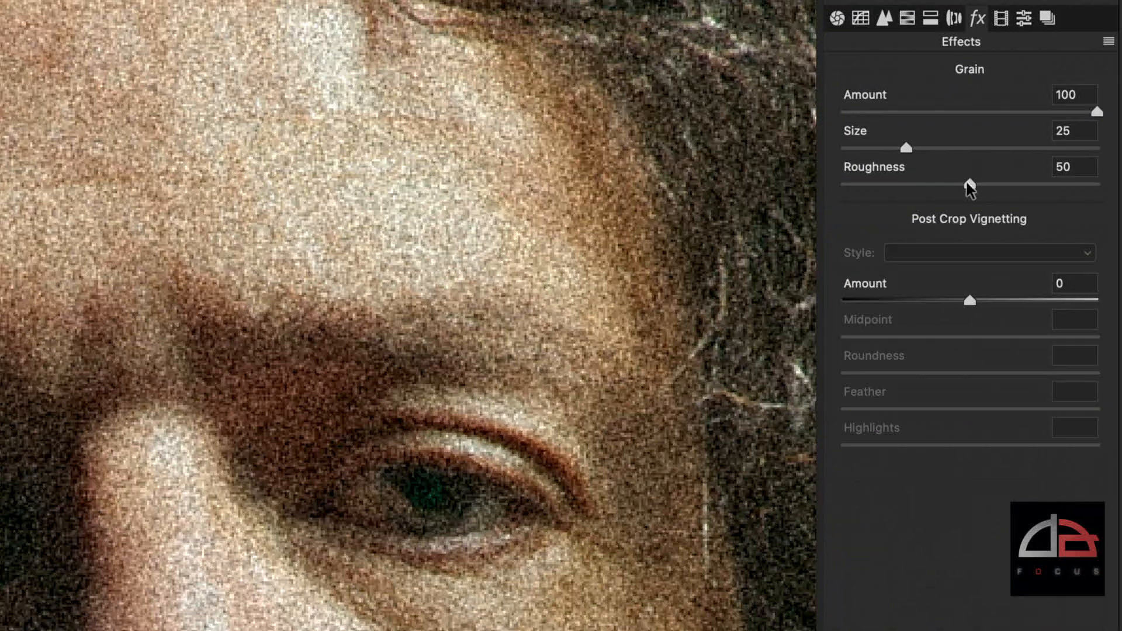
{"action": "left_click_drag", "start_coordinate": [970, 187], "coordinate": [843, 187]}
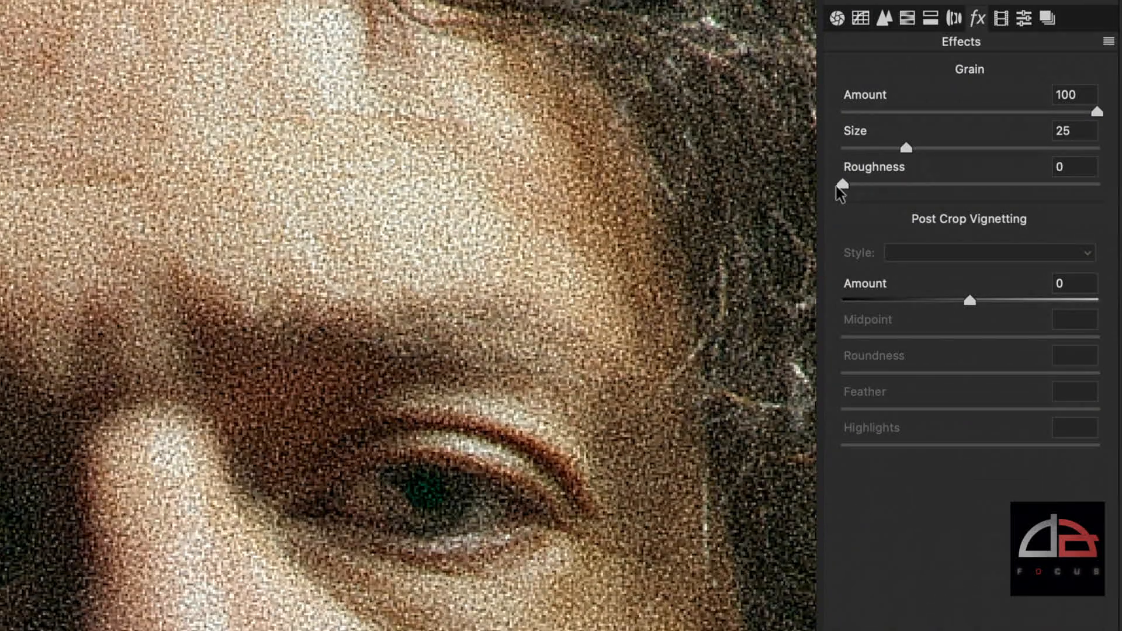
{"action": "left_click_drag", "start_coordinate": [906, 148], "coordinate": [842, 149]}
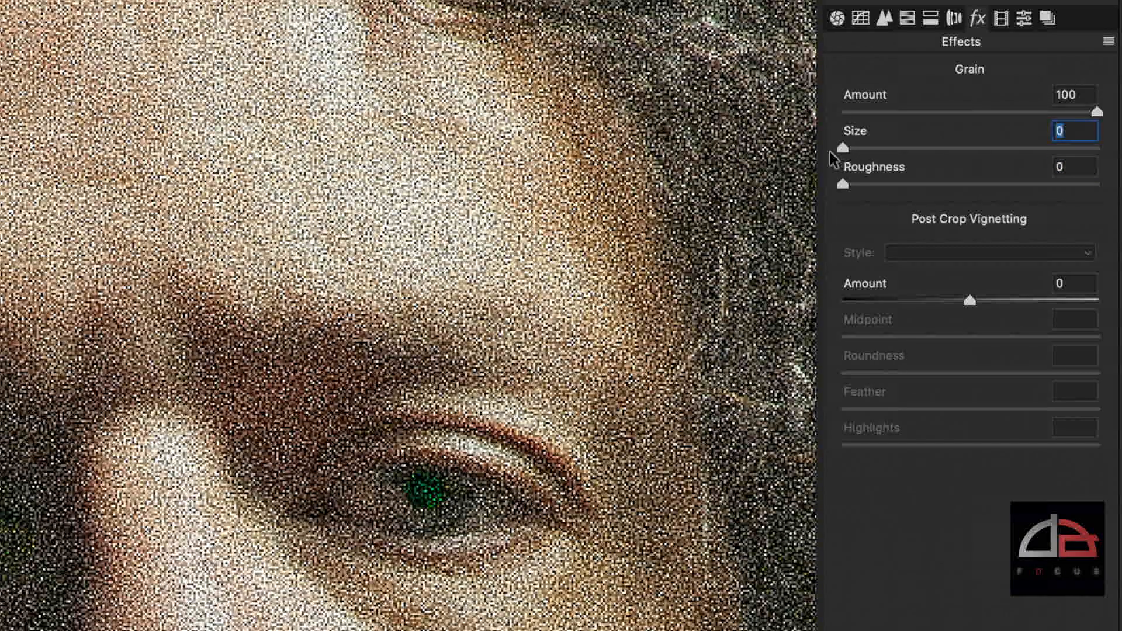
Set the grain size to 100 with the whole photo in view
{"action": "key", "text": "super+minus"}
{"action": "key", "text": "super+minus"}
{"action": "key", "text": "super+minus"}
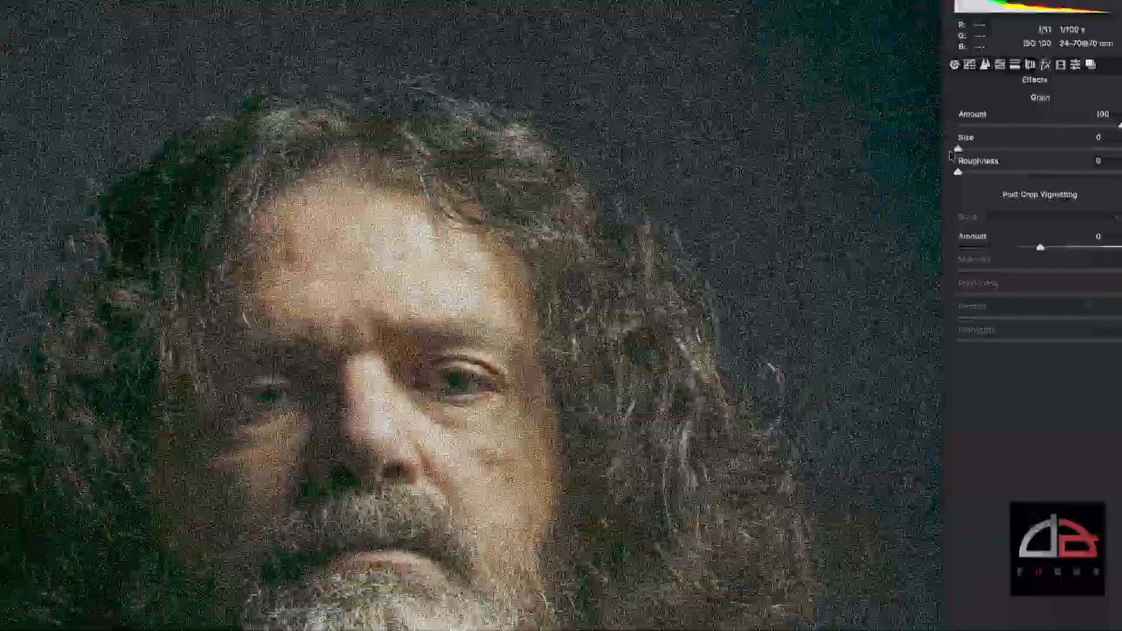
{"action": "left_click_drag", "start_coordinate": [1004, 158], "coordinate": [1112, 163]}
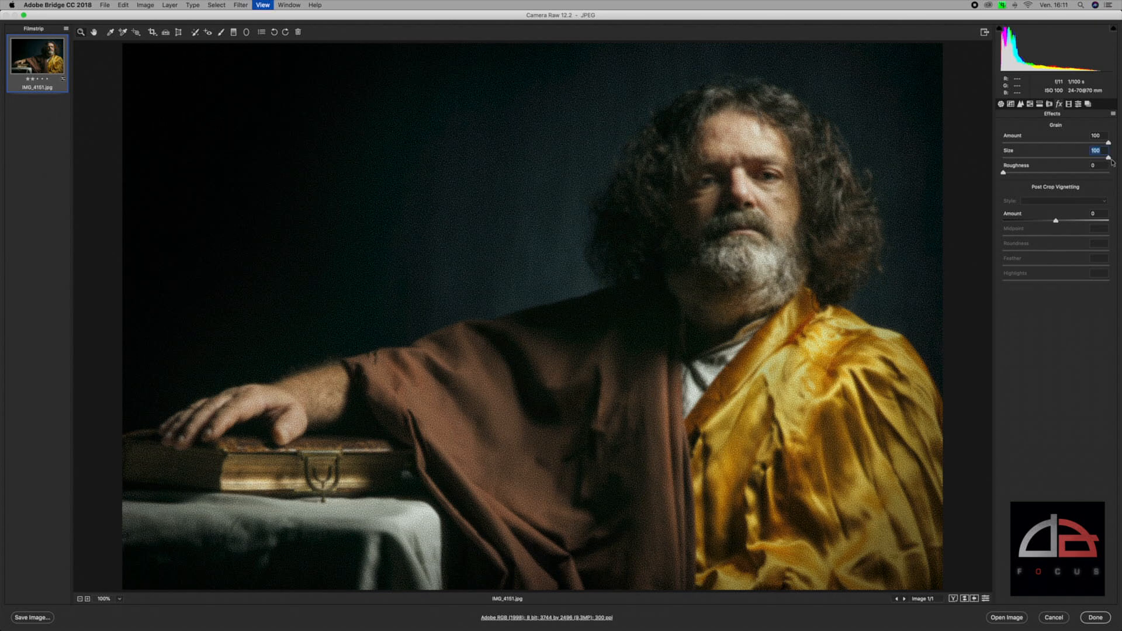
Examine the large, smooth grain on the man's face at 400% and 800% magnification
{"action": "key", "text": "super+equal"}
{"action": "key", "text": "super+equal"}
{"action": "key", "text": "super+equal"}
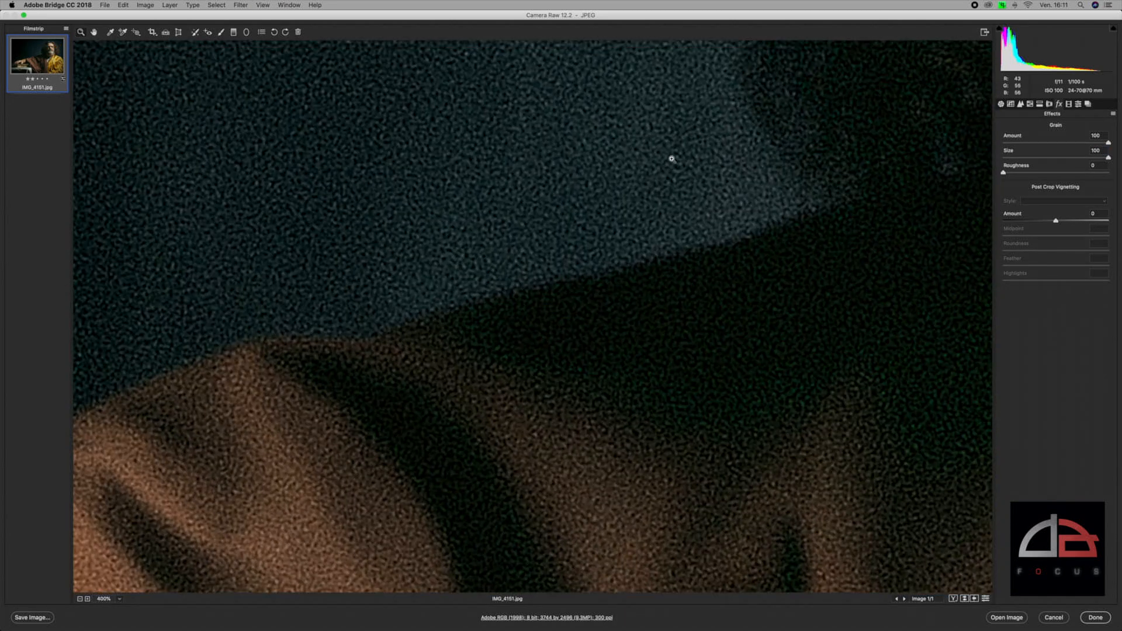
{"action": "scroll", "coordinate": [671, 159], "scroll_direction": "right", "scroll_amount": 10}
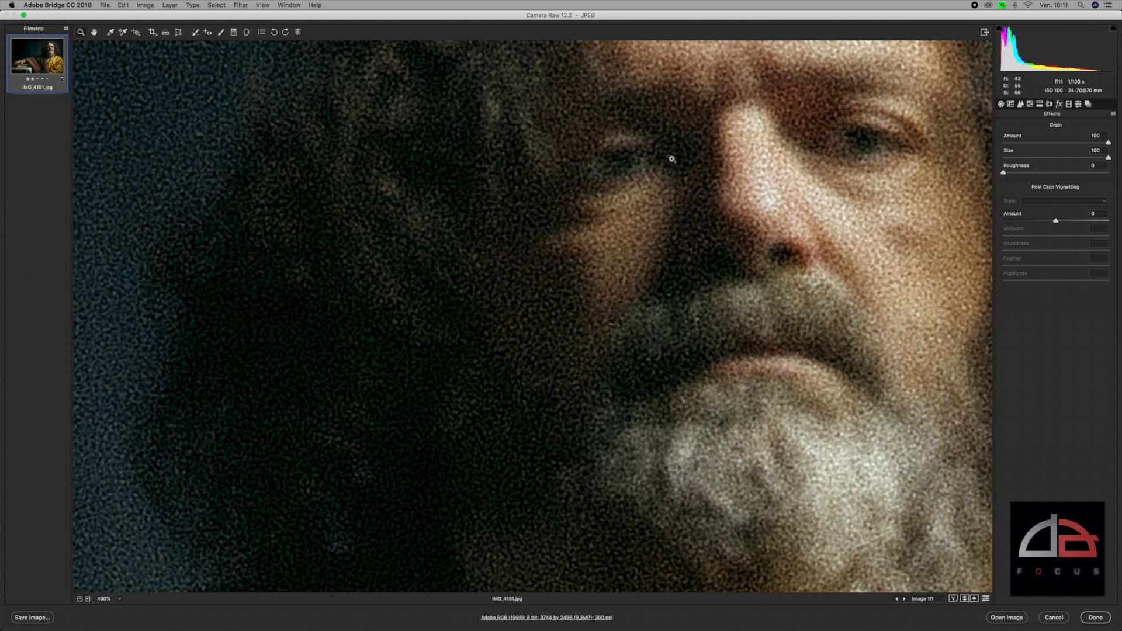
{"action": "scroll", "coordinate": [671, 159], "scroll_direction": "up", "scroll_amount": 3}
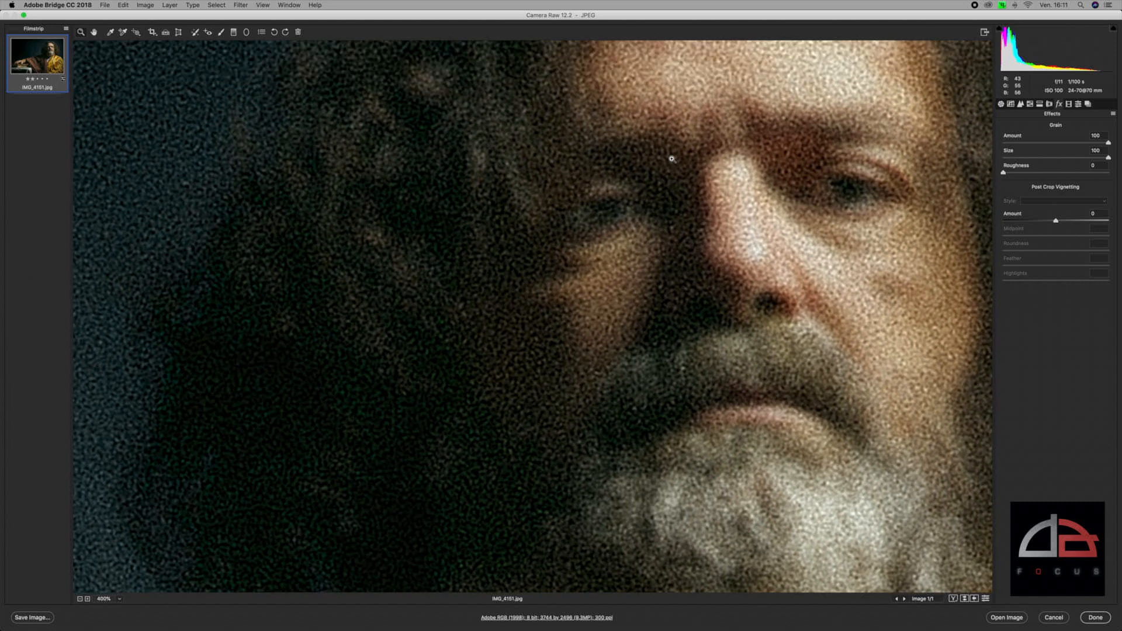
{"action": "scroll", "coordinate": [672, 158], "scroll_direction": "up", "scroll_amount": 2}
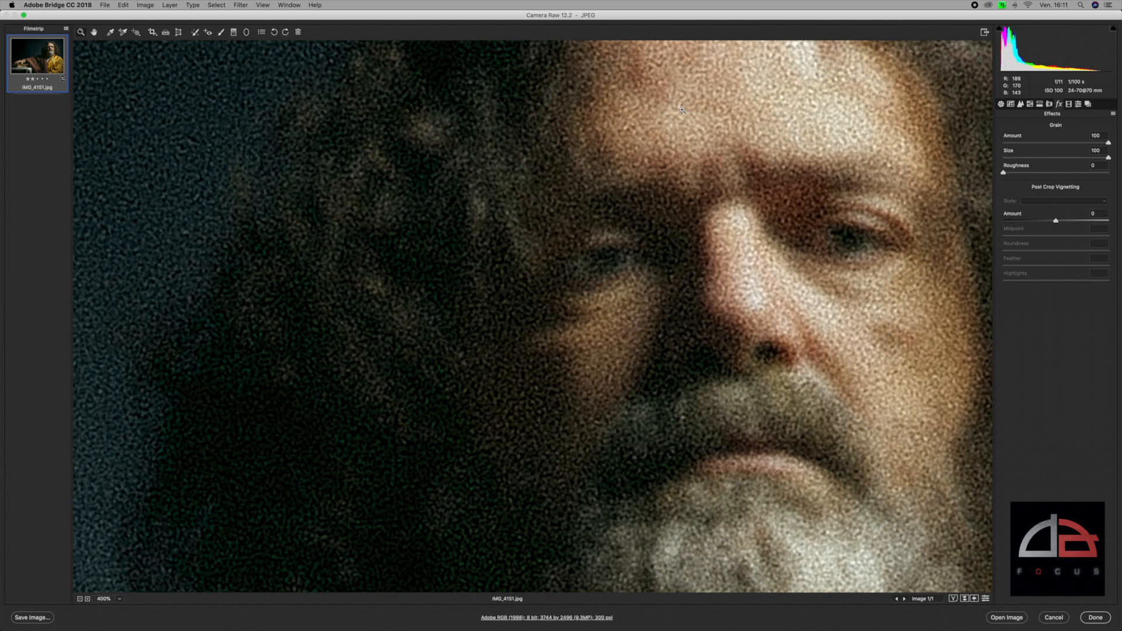
{"action": "left_click", "coordinate": [711, 97]}
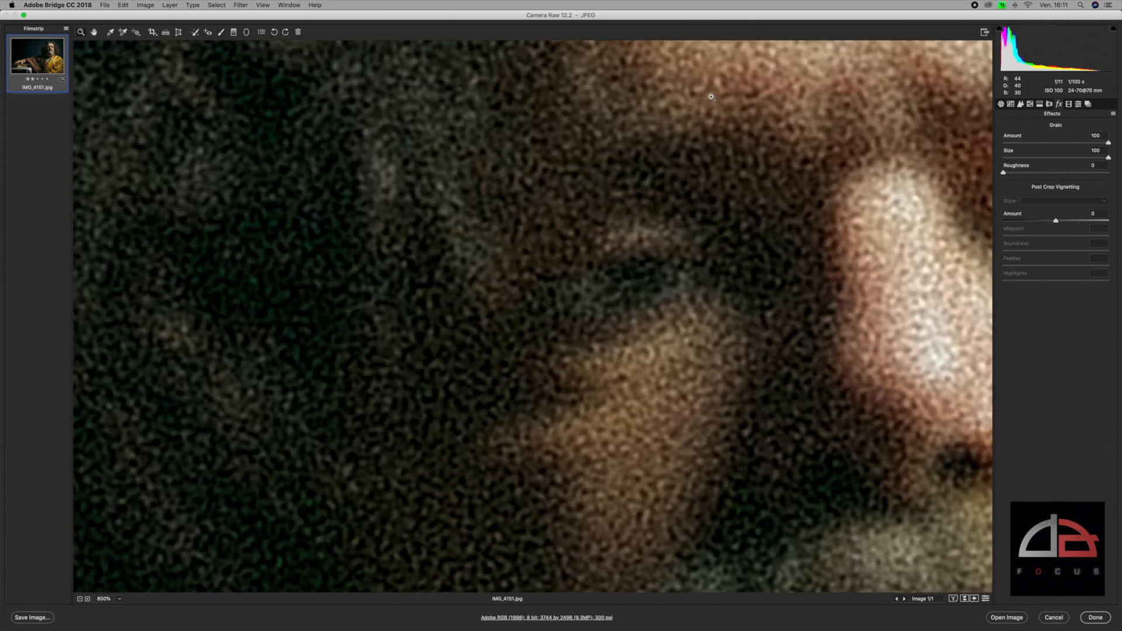
{"action": "scroll", "coordinate": [711, 96], "scroll_direction": "right", "scroll_amount": 10}
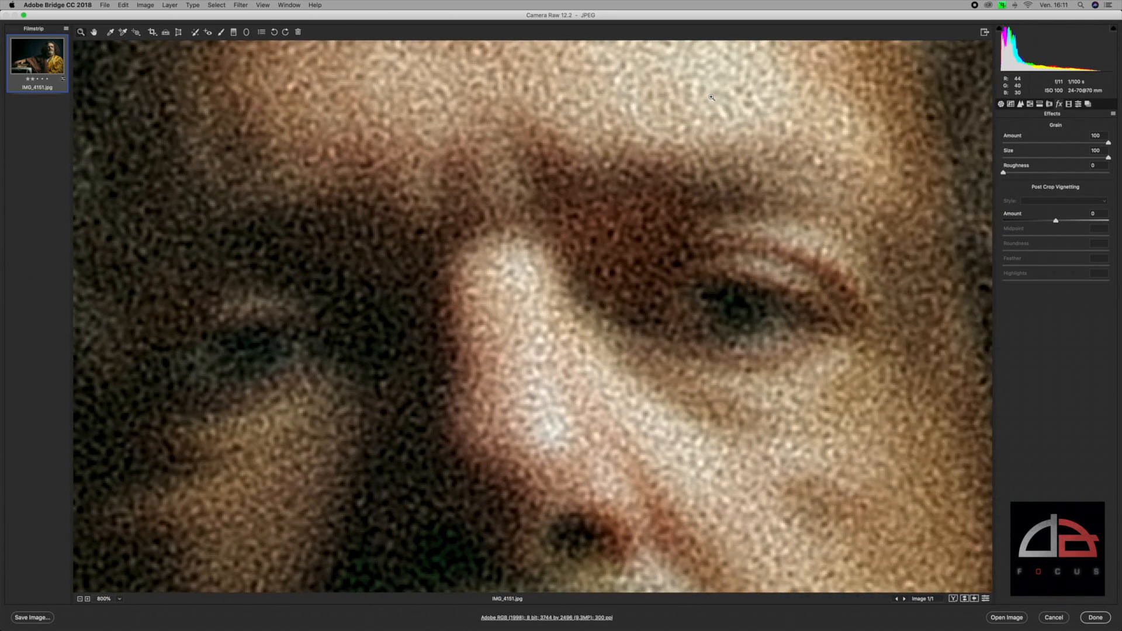
Set the grain roughness to 100 with the whole photo fitted in view
{"action": "key", "text": "shift"}
{"action": "key", "text": "super+0"}
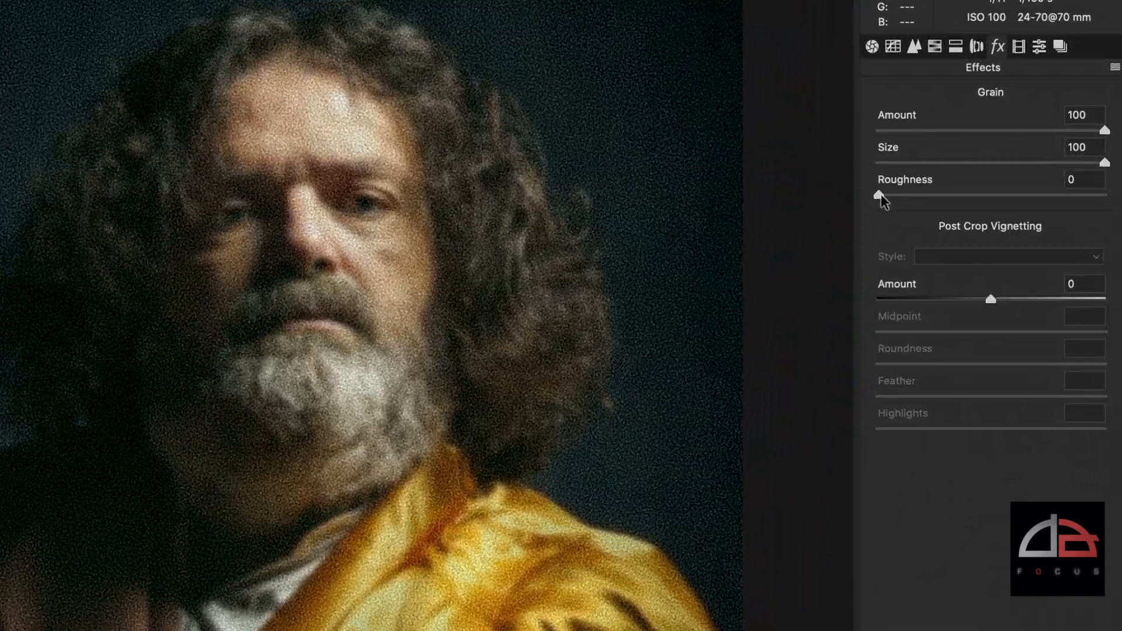
{"action": "left_click_drag", "start_coordinate": [1004, 174], "coordinate": [1018, 175]}
{"action": "left_click_drag", "start_coordinate": [860, 207], "coordinate": [1121, 225]}
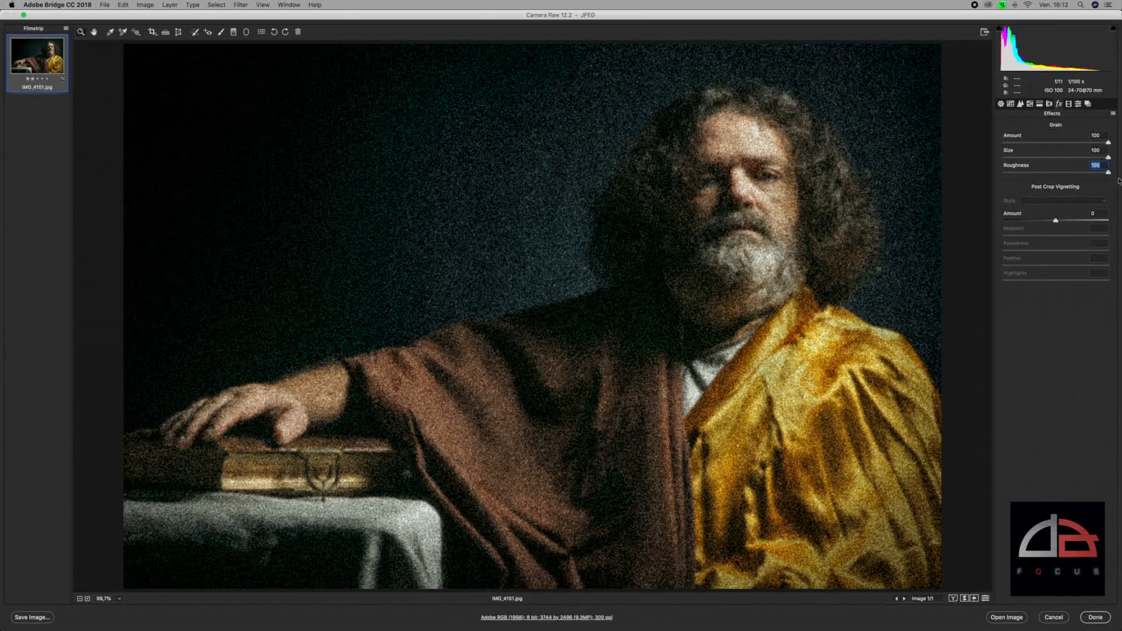
Examine the rough grain on the man's face at 300% magnification
{"action": "key", "text": "super+plus"}
{"action": "key", "text": "super+plus"}
{"action": "key", "text": "super+plus"}
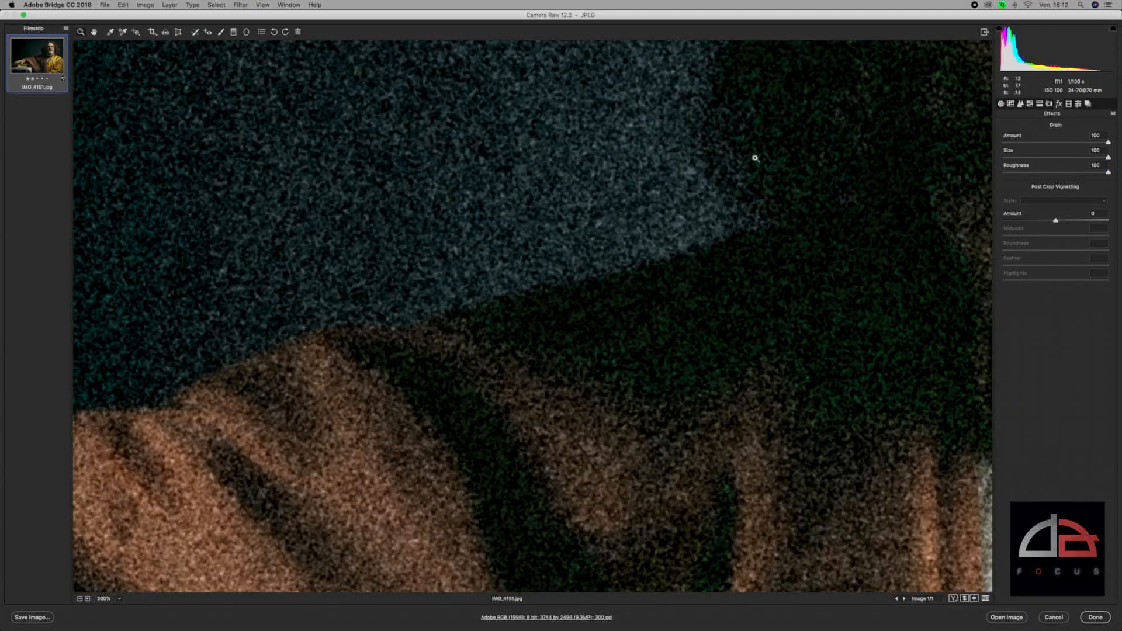
{"action": "scroll", "coordinate": [760, 157], "scroll_direction": "right", "scroll_amount": 10}
{"action": "scroll", "coordinate": [761, 156], "scroll_direction": "up", "scroll_amount": 4}
{"action": "scroll", "coordinate": [756, 158], "scroll_direction": "right", "scroll_amount": 5}
{"action": "scroll", "coordinate": [756, 158], "scroll_direction": "up", "scroll_amount": 2}
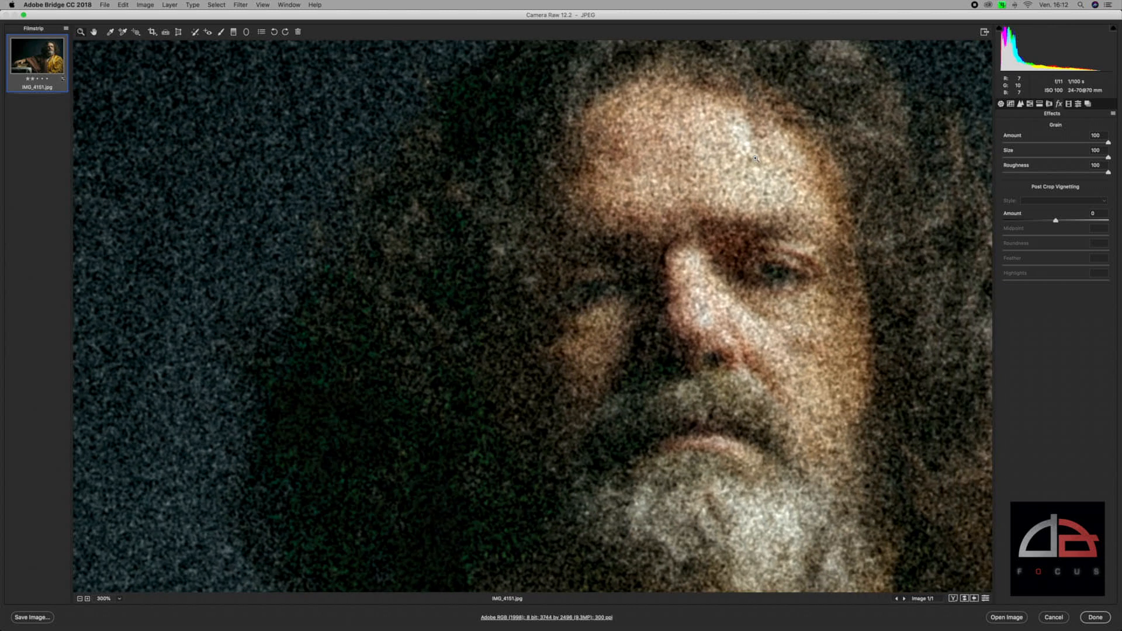
{"action": "scroll", "coordinate": [756, 157], "scroll_direction": "right", "scroll_amount": 3}
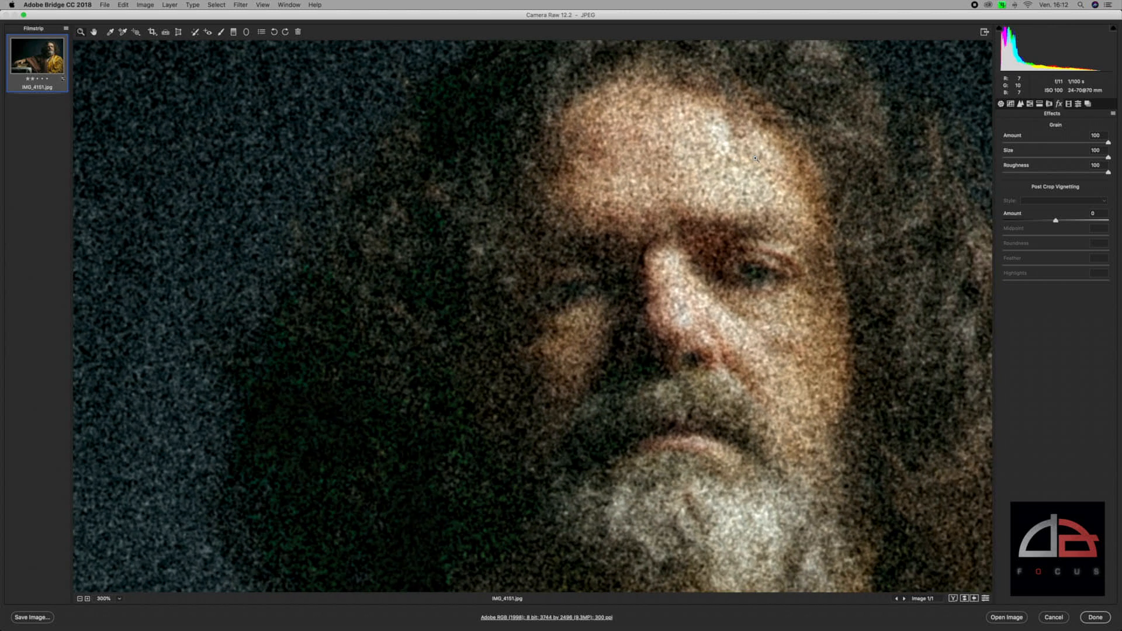
Reset the grain amount to 0 with the whole photo fitted in view
{"action": "key", "text": "shift"}
{"action": "key", "text": "super+0"}
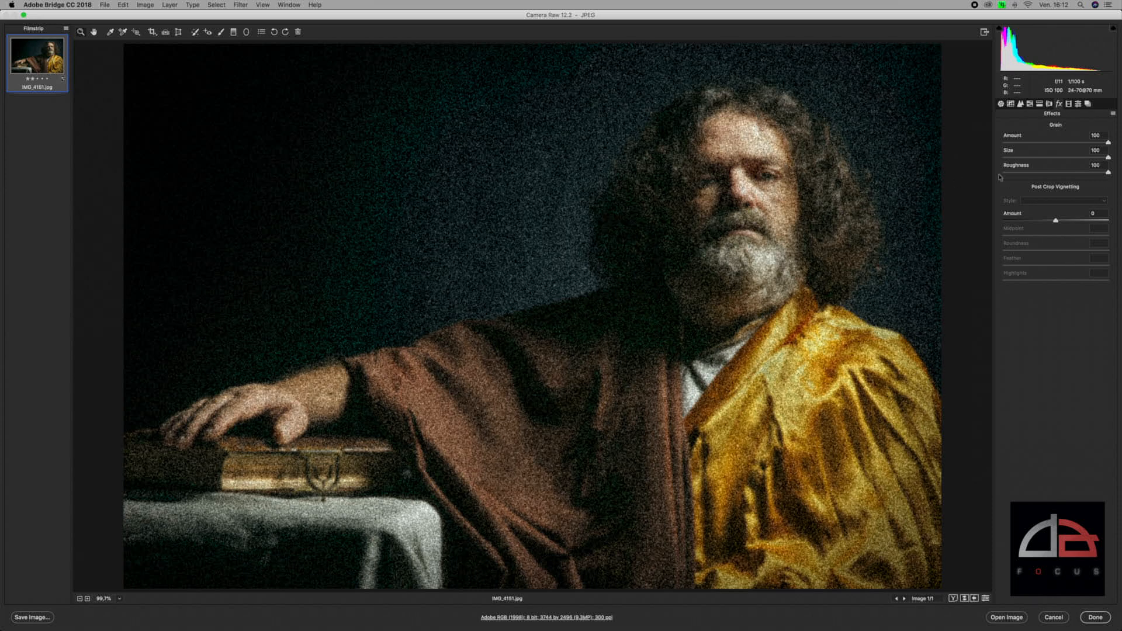
{"action": "double_click", "coordinate": [1109, 143]}
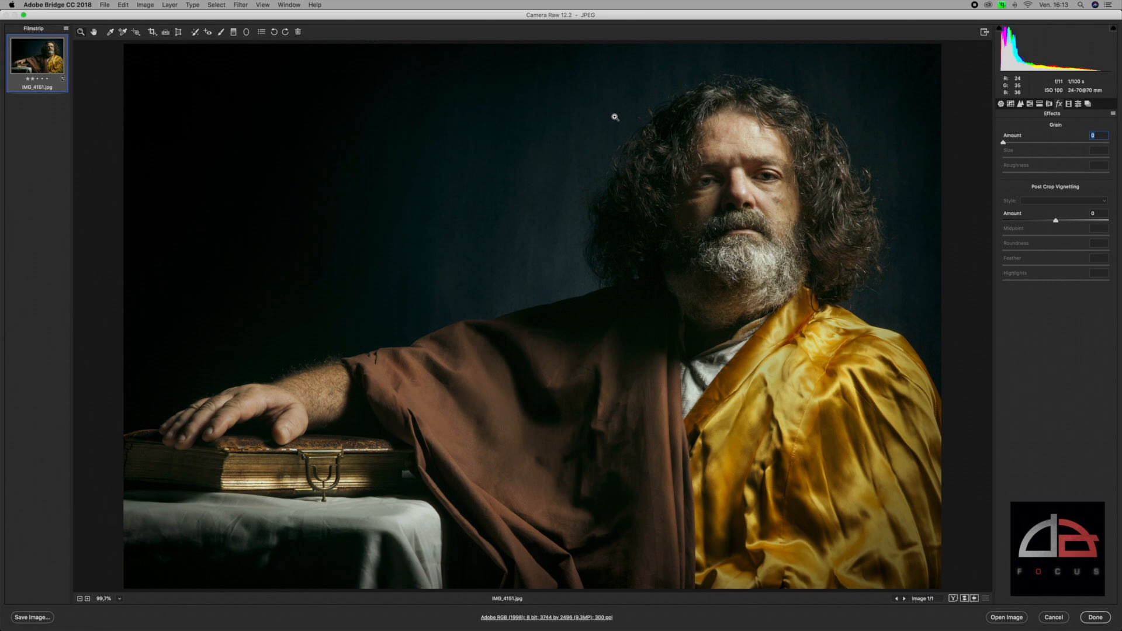
Set the grain amount to 11 and check its effect on the face at 300%
{"action": "left_click_drag", "start_coordinate": [1005, 145], "coordinate": [1017, 147]}
{"action": "key", "text": "super+alt+0"}
{"action": "key", "text": "super+equal"}
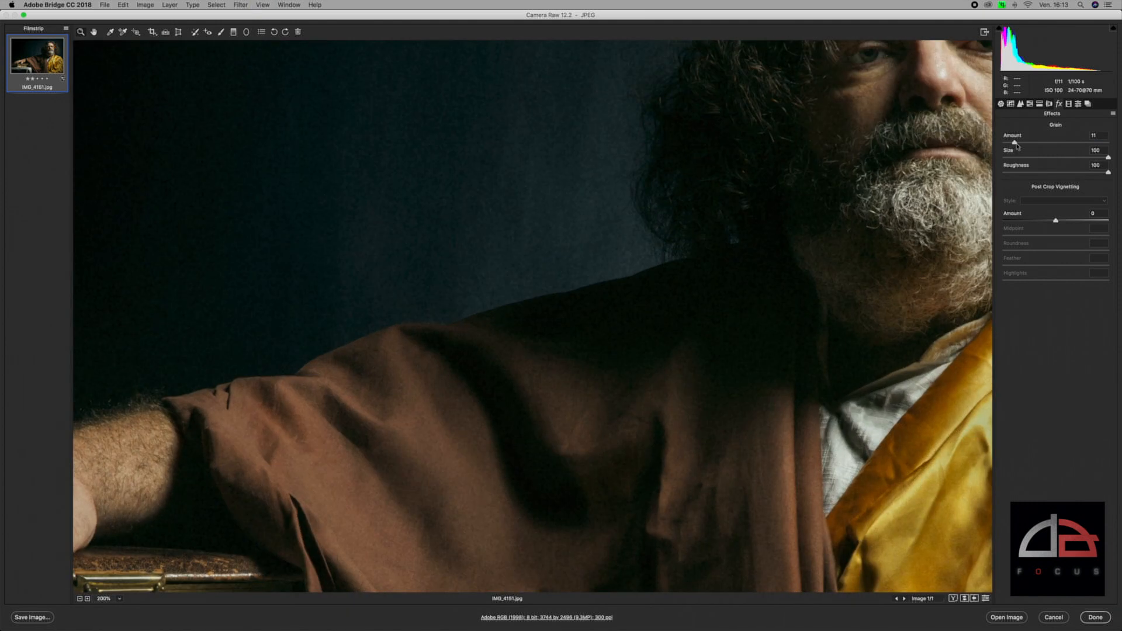
{"action": "key", "text": "super+equal"}
{"action": "scroll", "coordinate": [849, 212], "scroll_direction": "up", "scroll_amount": 15}
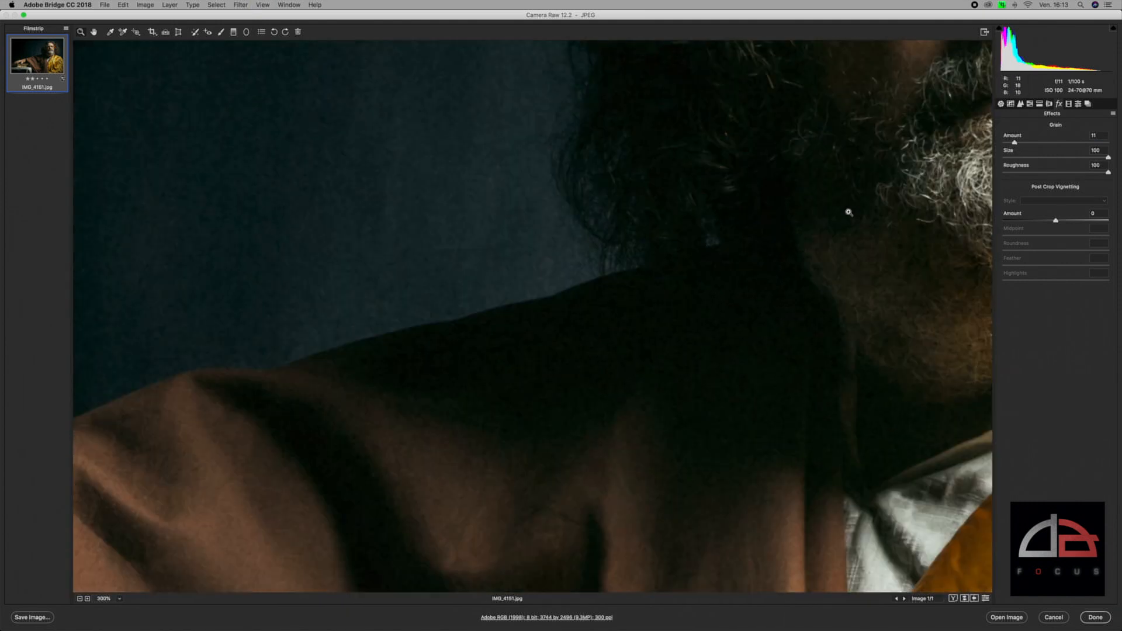
{"action": "scroll", "coordinate": [848, 212], "scroll_direction": "left", "scroll_amount": 5}
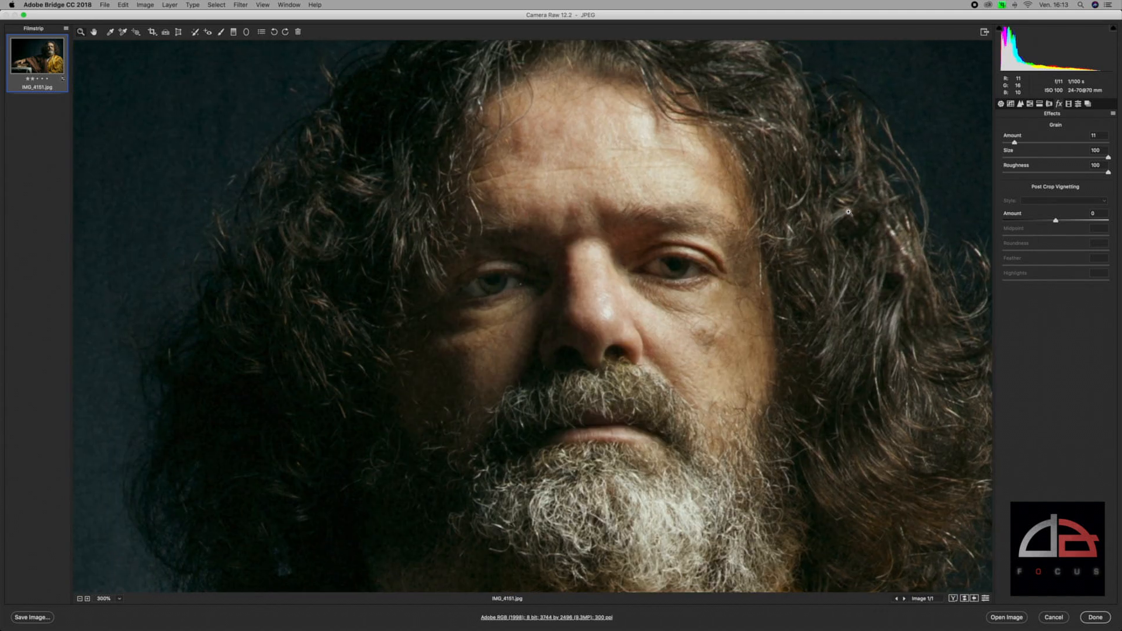
Set the grain amount to 22, the size to 38 and the roughness to 24
{"action": "mouse_move", "coordinate": [1016, 144]}
{"action": "left_mouse_down"}
{"action": "mouse_move", "coordinate": [1045, 147]}
{"action": "mouse_move", "coordinate": [1027, 147]}
{"action": "left_mouse_up"}
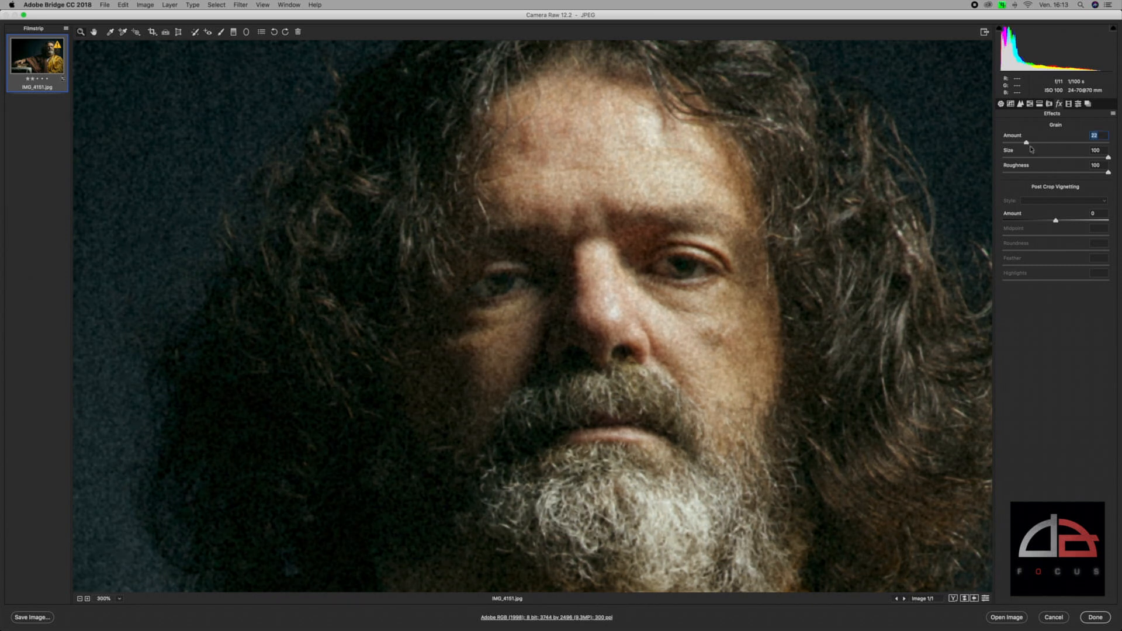
{"action": "left_click_drag", "start_coordinate": [1109, 158], "coordinate": [1029, 180]}
{"action": "key", "text": "super+0"}
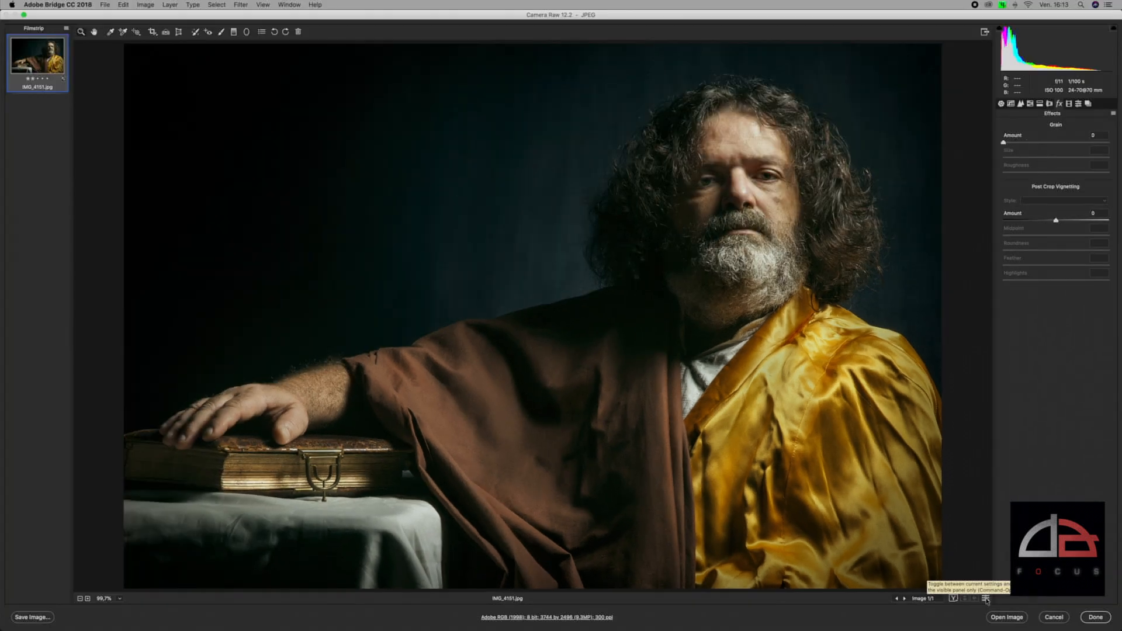
Turn the grain effect back on and magnify the man's face to 400%
{"action": "left_click", "coordinate": [986, 599]}
{"action": "key", "text": "super+plus"}
{"action": "key", "text": "super+plus"}
{"action": "key", "text": "super+plus"}
{"action": "key", "text": "super+plus"}
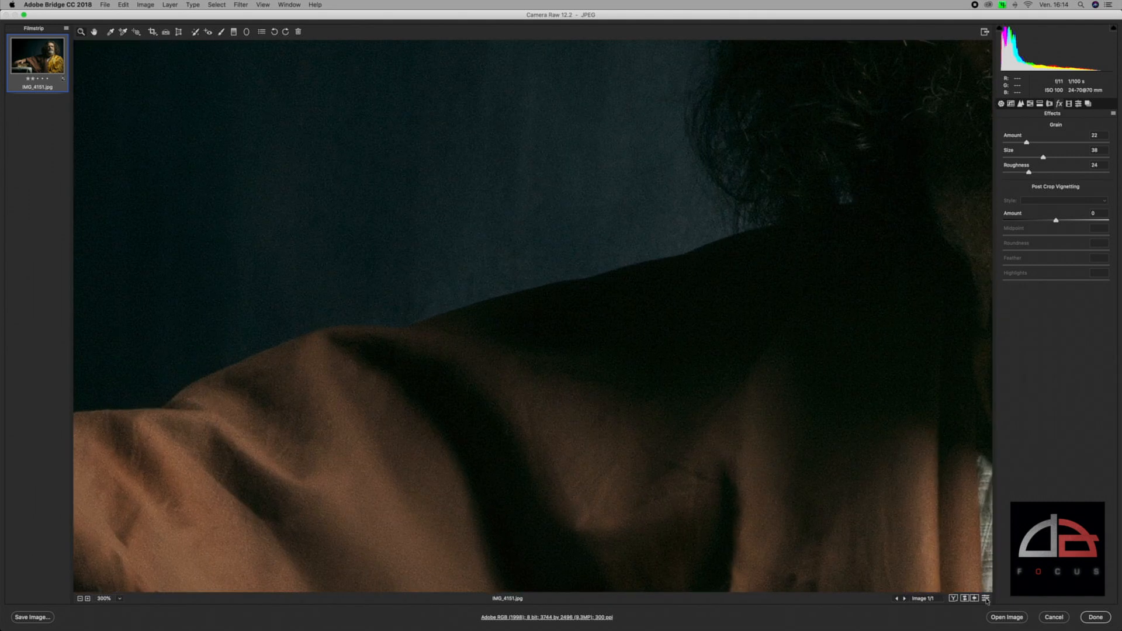
{"action": "scroll", "coordinate": [737, 527], "scroll_direction": "up", "scroll_amount": 5}
{"action": "scroll", "coordinate": [737, 526], "scroll_direction": "up", "scroll_amount": 3}
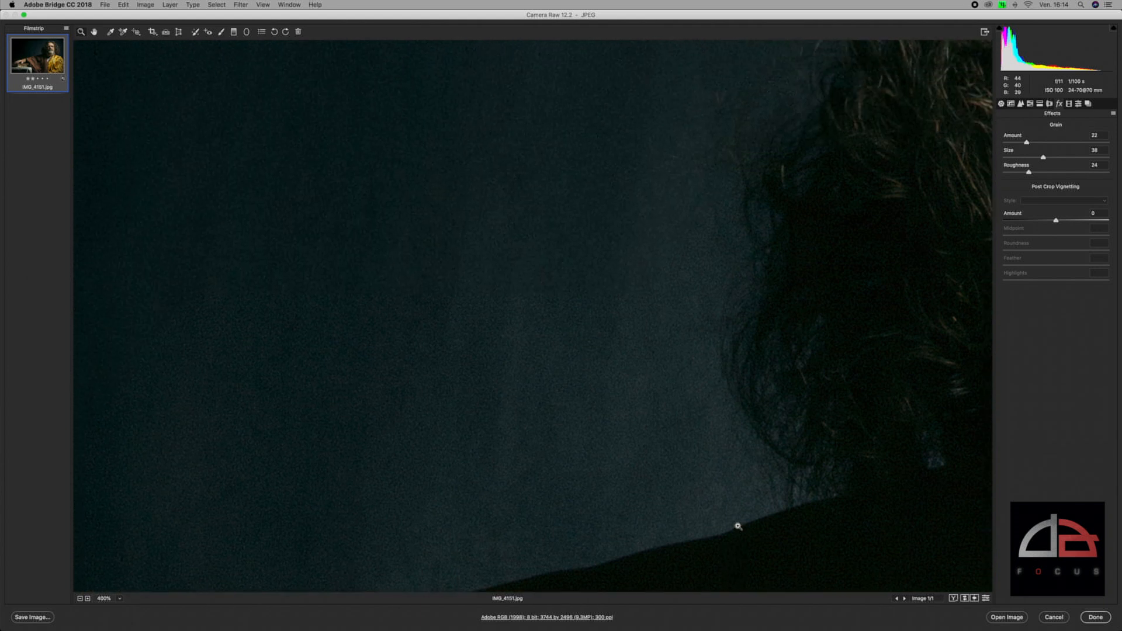
{"action": "scroll", "coordinate": [737, 526], "scroll_direction": "right", "scroll_amount": 10}
{"action": "scroll", "coordinate": [738, 526], "scroll_direction": "up", "scroll_amount": 4}
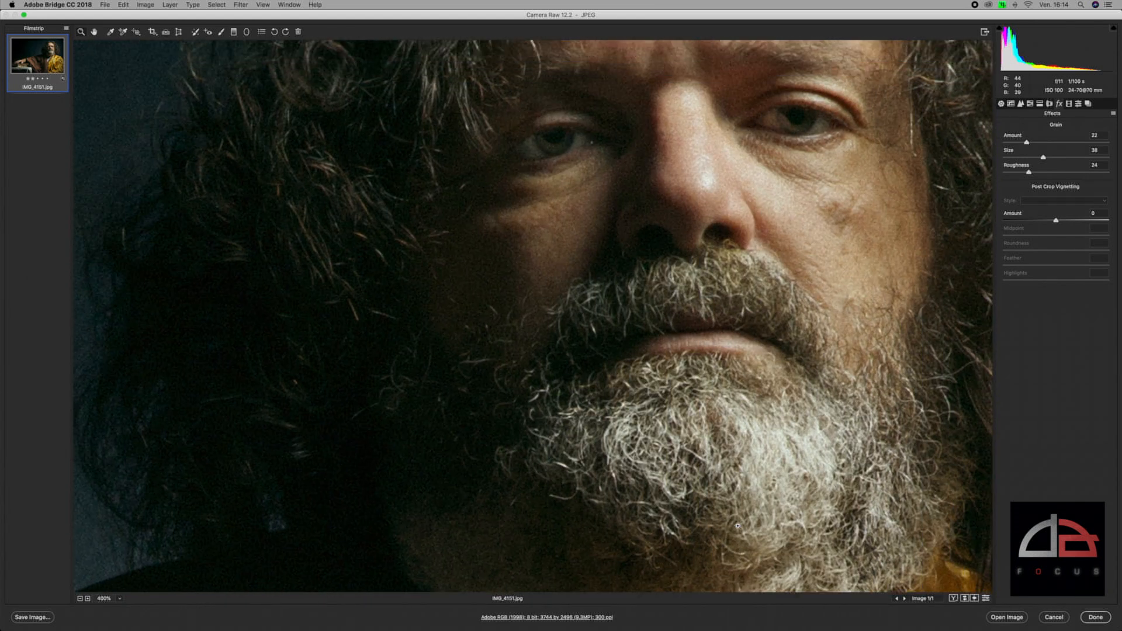
Compare the face without and with the grain effect, ending with the whole photo fitted in view
{"action": "left_click", "coordinate": [986, 600]}
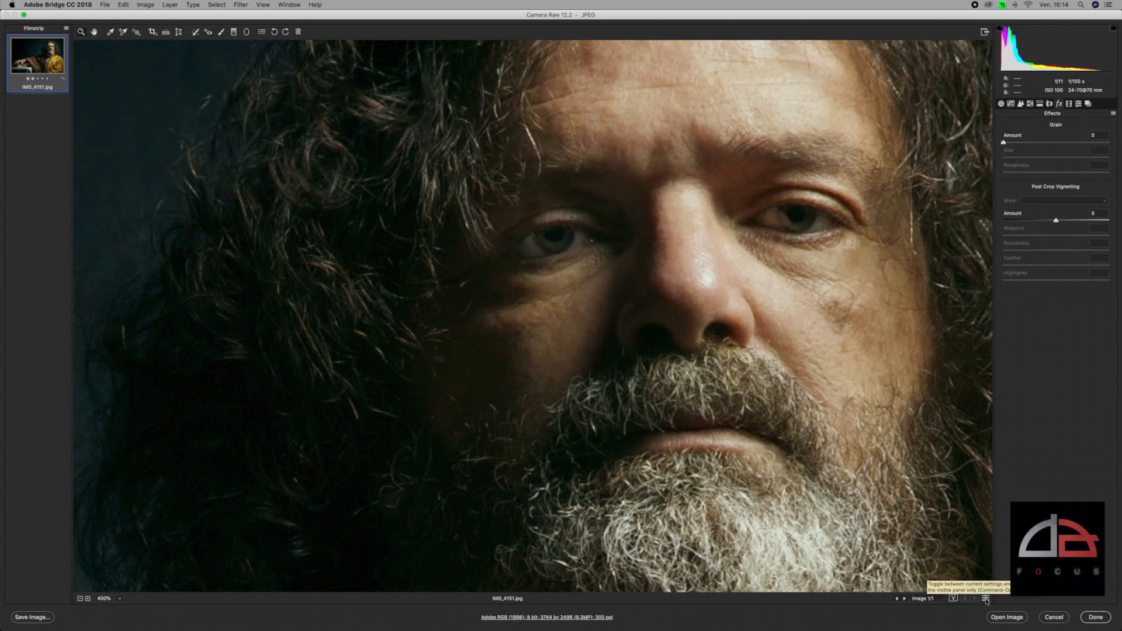
{"action": "left_click", "coordinate": [986, 599]}
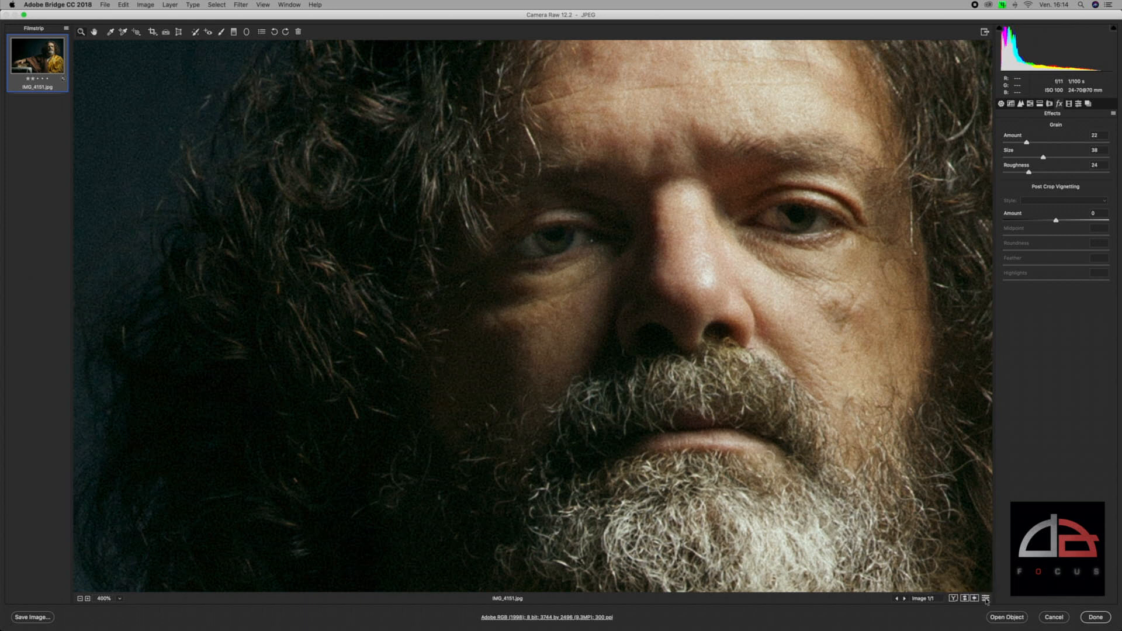
{"action": "key", "text": "super+0"}
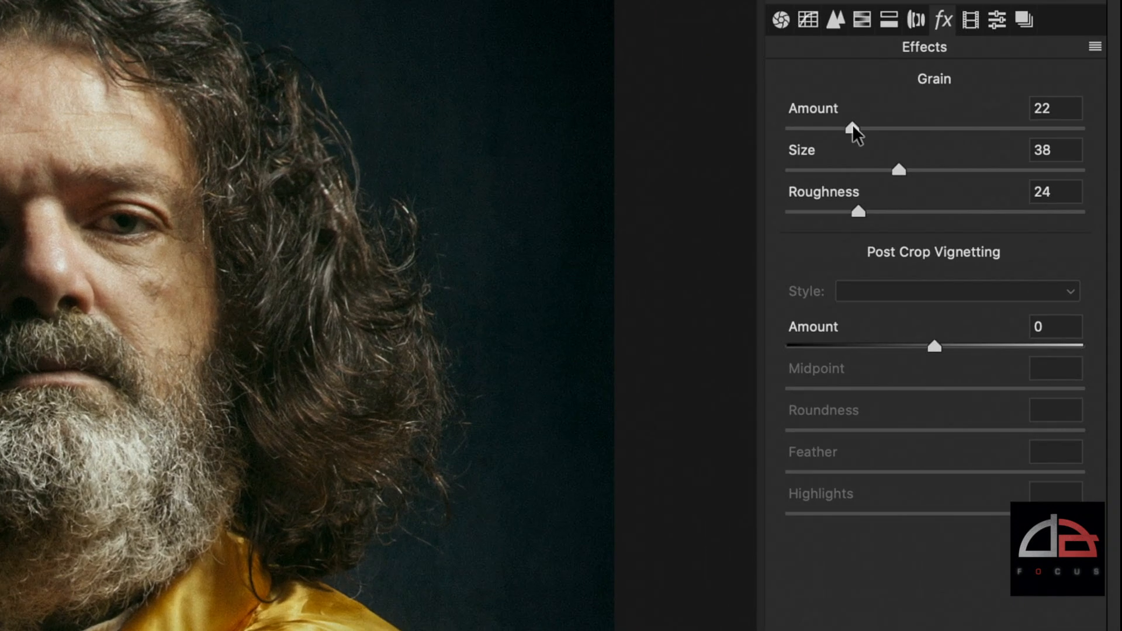
Reset the grain amount to 0 and test the post-crop vignetting amount at -100 and +100
{"action": "double_click", "coordinate": [960, 131]}
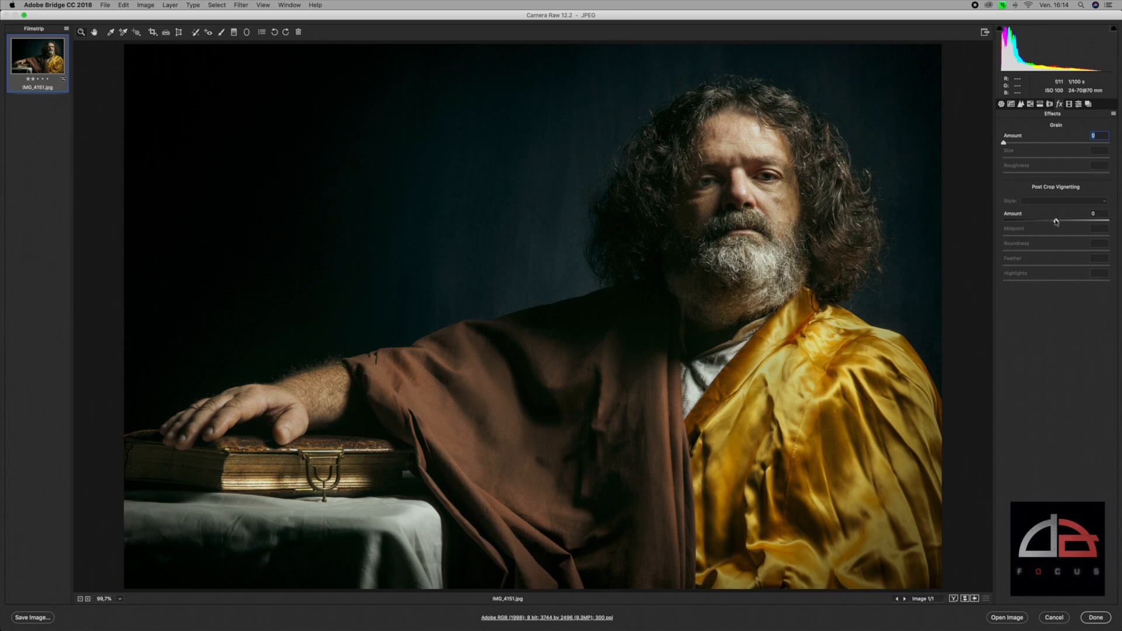
{"action": "left_click_drag", "start_coordinate": [1056, 221], "coordinate": [1002, 221]}
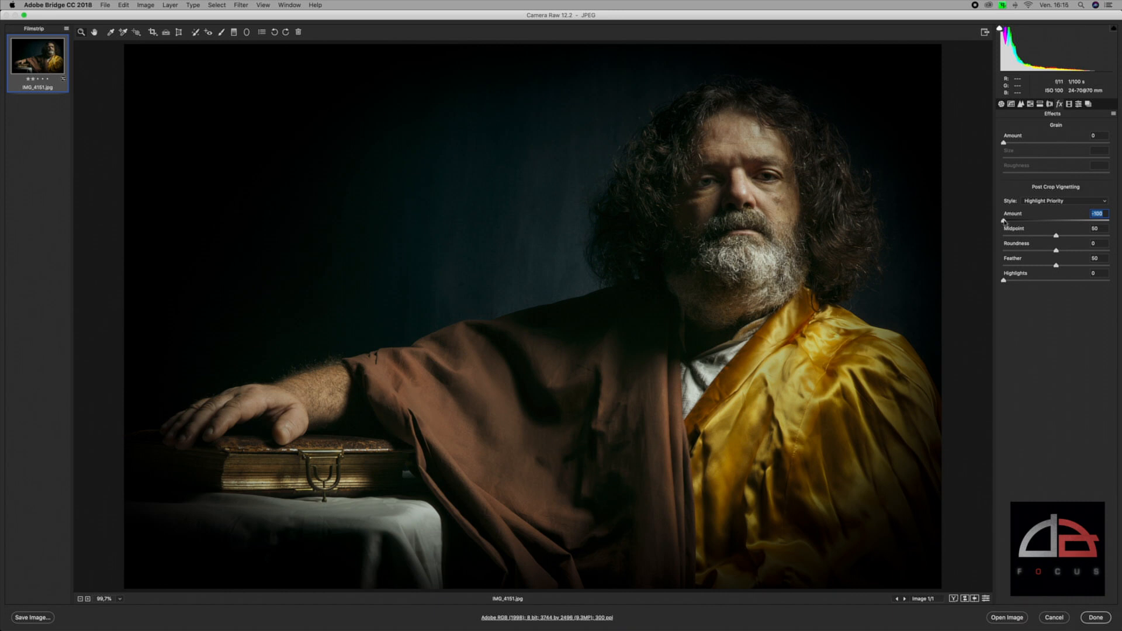
{"action": "left_click_drag", "start_coordinate": [1004, 221], "coordinate": [1106, 229]}
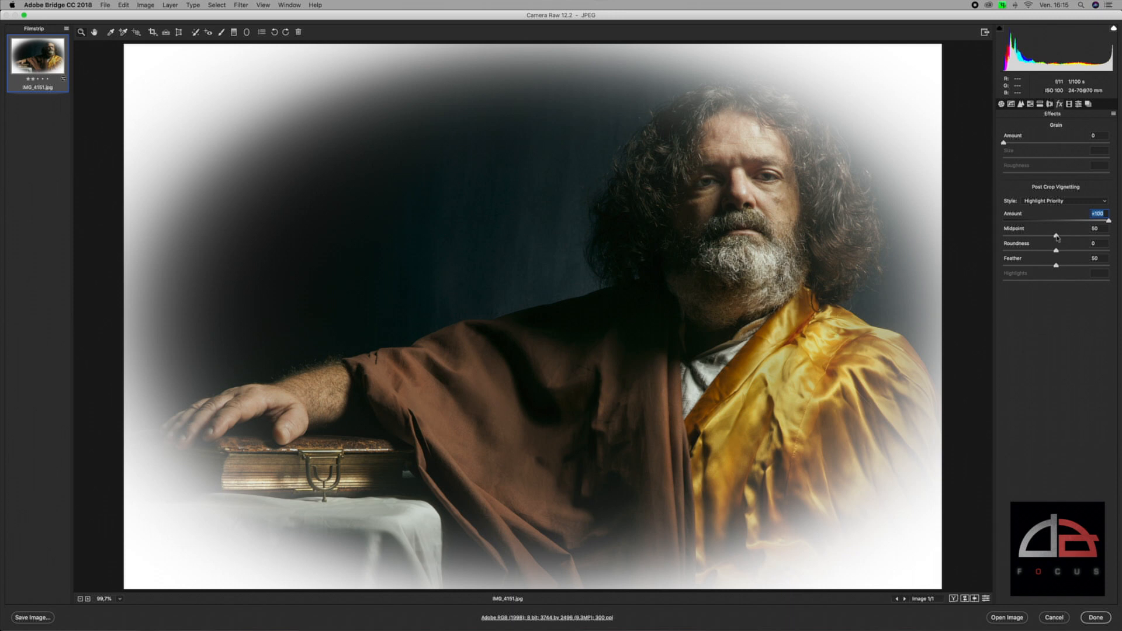
Set the vignette's midpoint to 19, its roundness to +92 and its feather to 100
{"action": "mouse_move", "coordinate": [1057, 236]}
{"action": "left_mouse_down"}
{"action": "mouse_move", "coordinate": [1002, 235]}
{"action": "mouse_move", "coordinate": [1114, 242]}
{"action": "mouse_move", "coordinate": [998, 238]}
{"action": "mouse_move", "coordinate": [1090, 242]}
{"action": "mouse_move", "coordinate": [1052, 241]}
{"action": "left_mouse_up"}
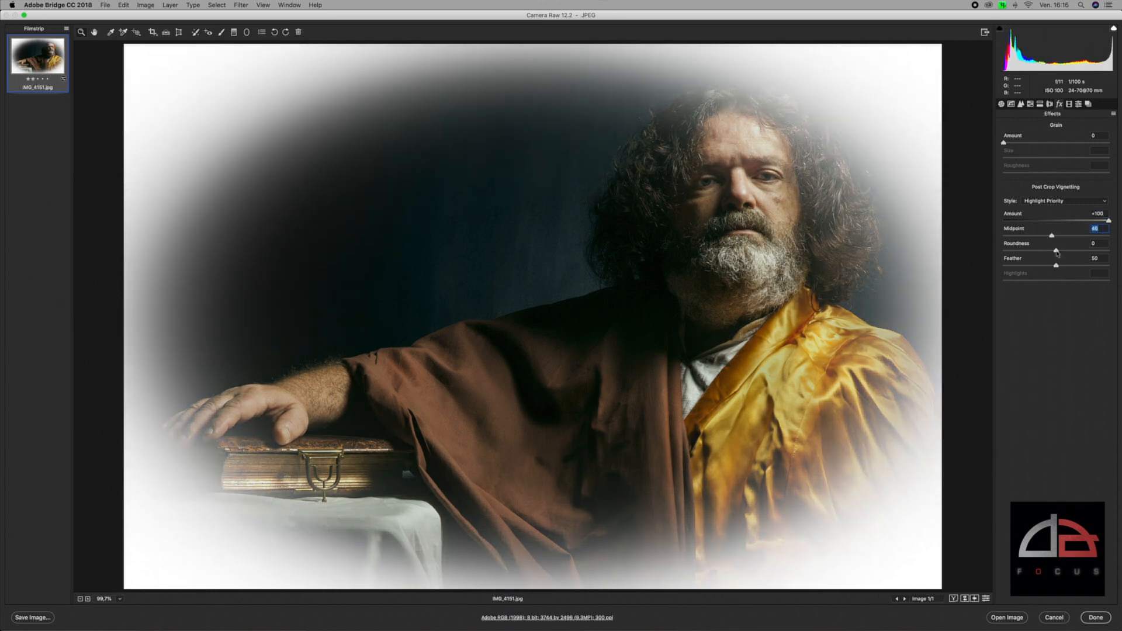
{"action": "left_click_drag", "start_coordinate": [1057, 253], "coordinate": [1110, 259]}
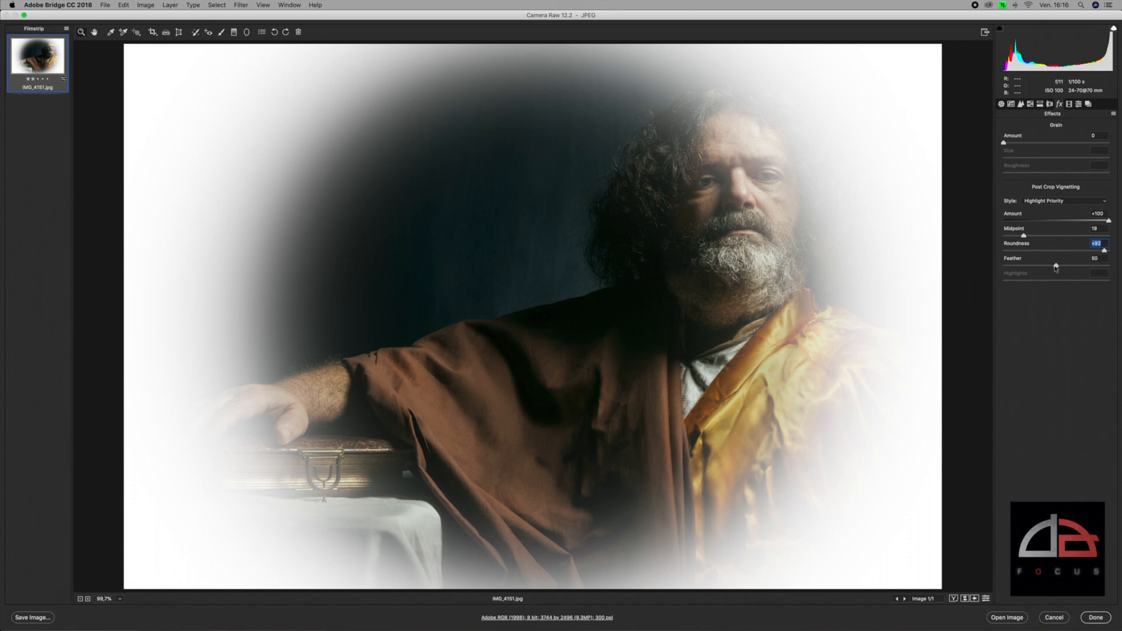
{"action": "left_click_drag", "start_coordinate": [1056, 268], "coordinate": [1099, 270]}
{"action": "mouse_move", "coordinate": [1105, 269]}
{"action": "left_mouse_down"}
{"action": "mouse_move", "coordinate": [1119, 270]}
{"action": "mouse_move", "coordinate": [998, 267]}
{"action": "mouse_move", "coordinate": [1119, 274]}
{"action": "left_mouse_up"}
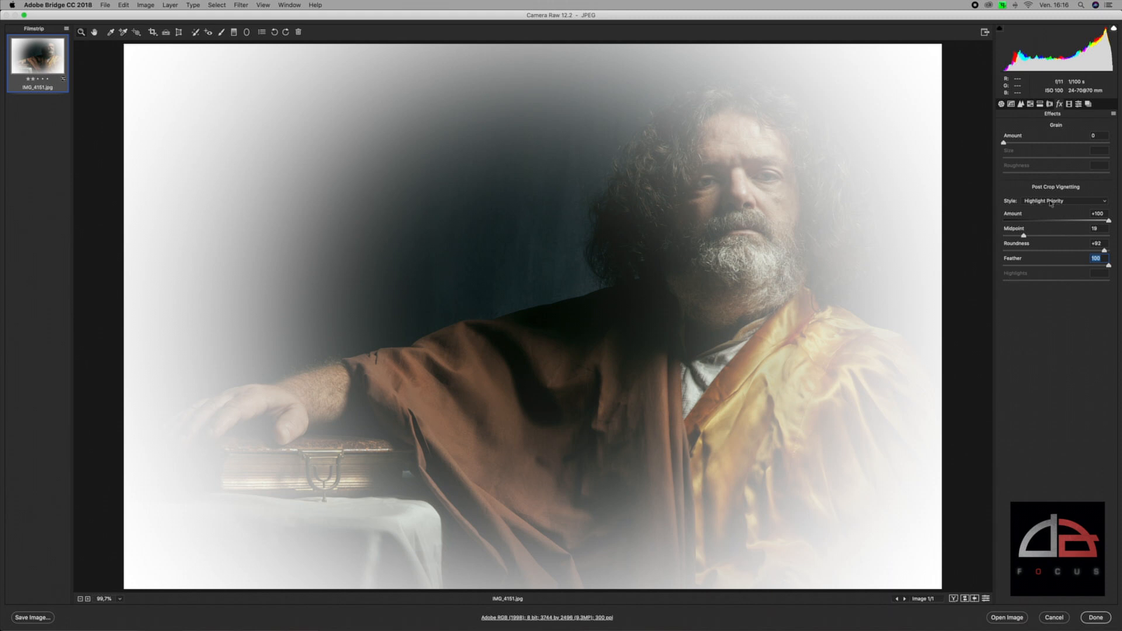
Try the Color Priority and Paint Overlay vignetting styles, lowering the amount to about -64 under Paint Overlay
{"action": "left_click", "coordinate": [1051, 203]}
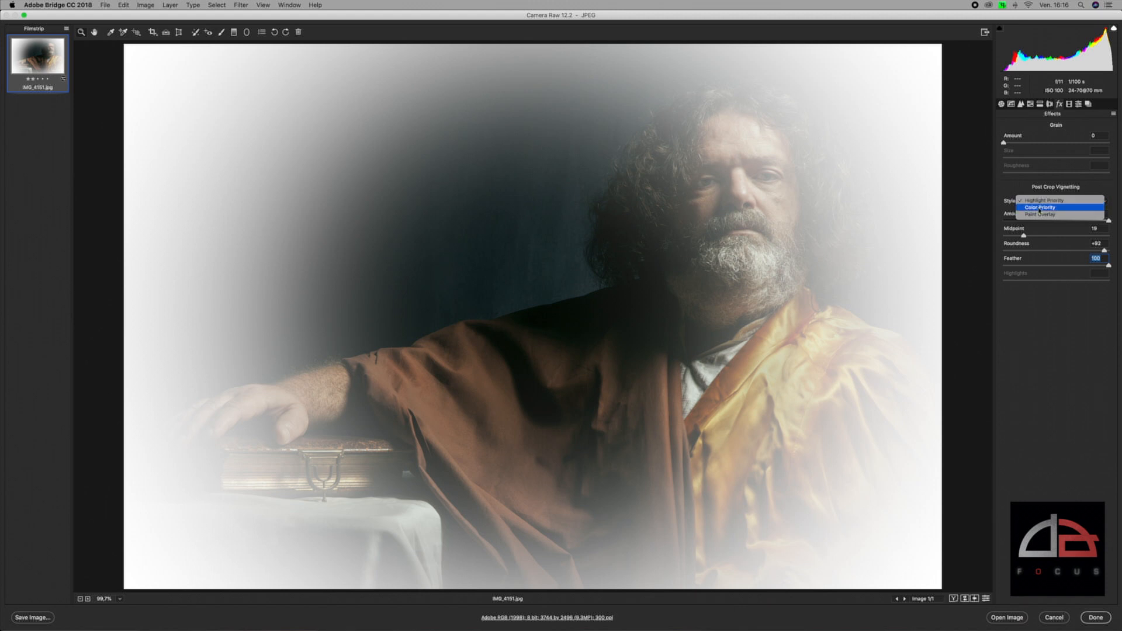
{"action": "left_click", "coordinate": [1039, 209]}
{"action": "left_click", "coordinate": [1040, 205]}
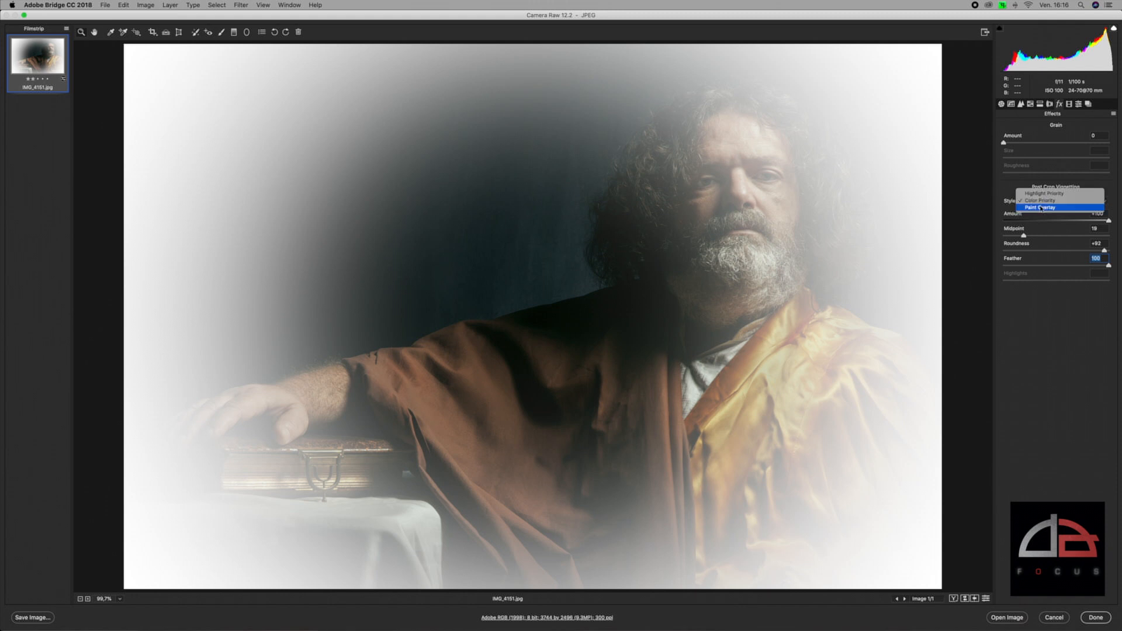
{"action": "left_click", "coordinate": [1040, 208]}
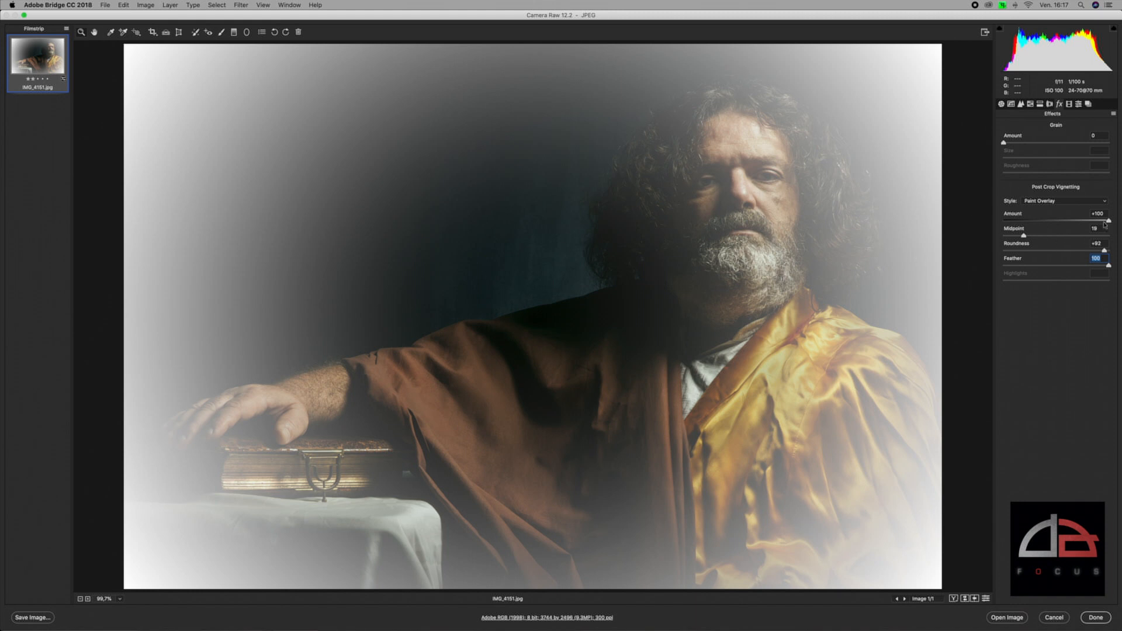
{"action": "mouse_move", "coordinate": [1109, 223]}
{"action": "left_mouse_down"}
{"action": "mouse_move", "coordinate": [1056, 234]}
{"action": "mouse_move", "coordinate": [1050, 221]}
{"action": "mouse_move", "coordinate": [1023, 222]}
{"action": "left_mouse_up"}
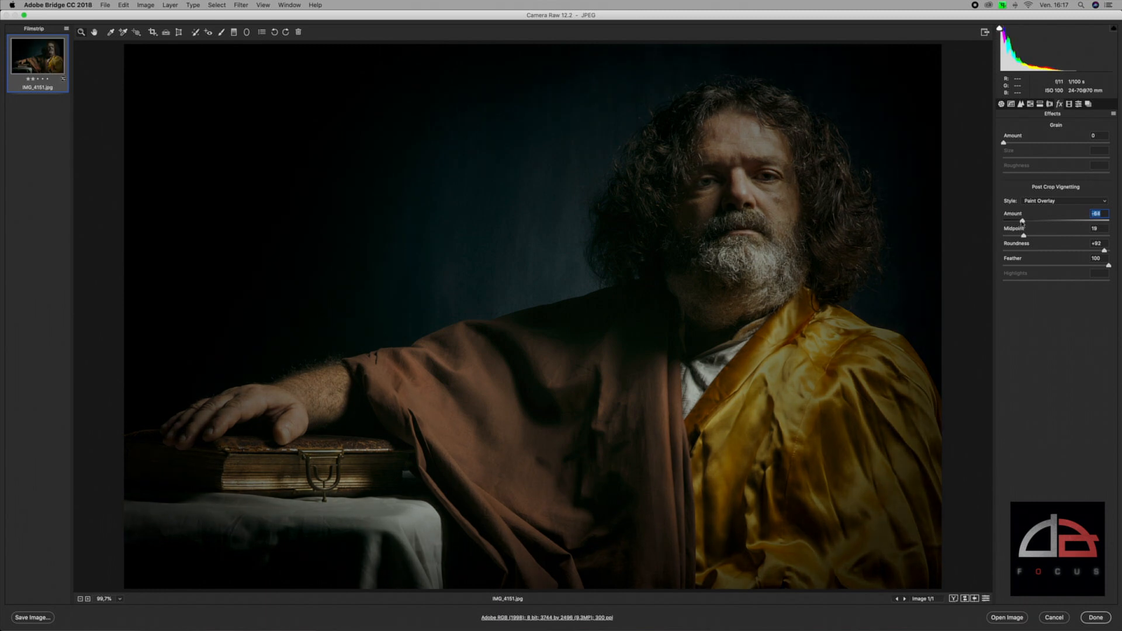
Compare the dark vignette in the Highlight Priority and Paint Overlay styles, ending on Highlight Priority
{"action": "left_click", "coordinate": [1077, 202]}
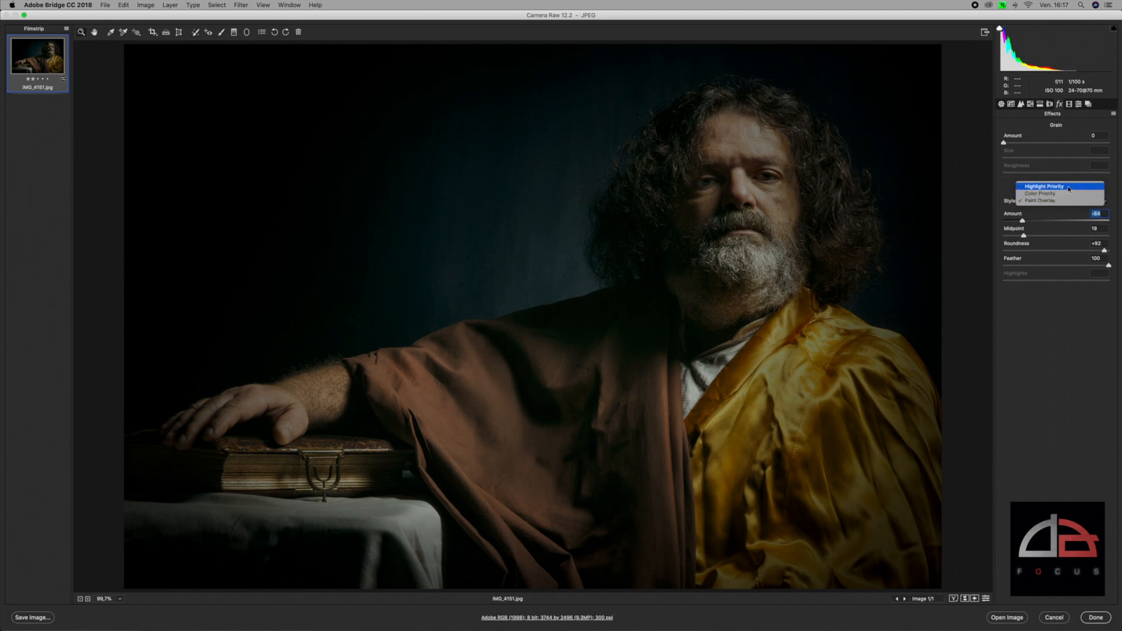
{"action": "left_click", "coordinate": [1069, 187]}
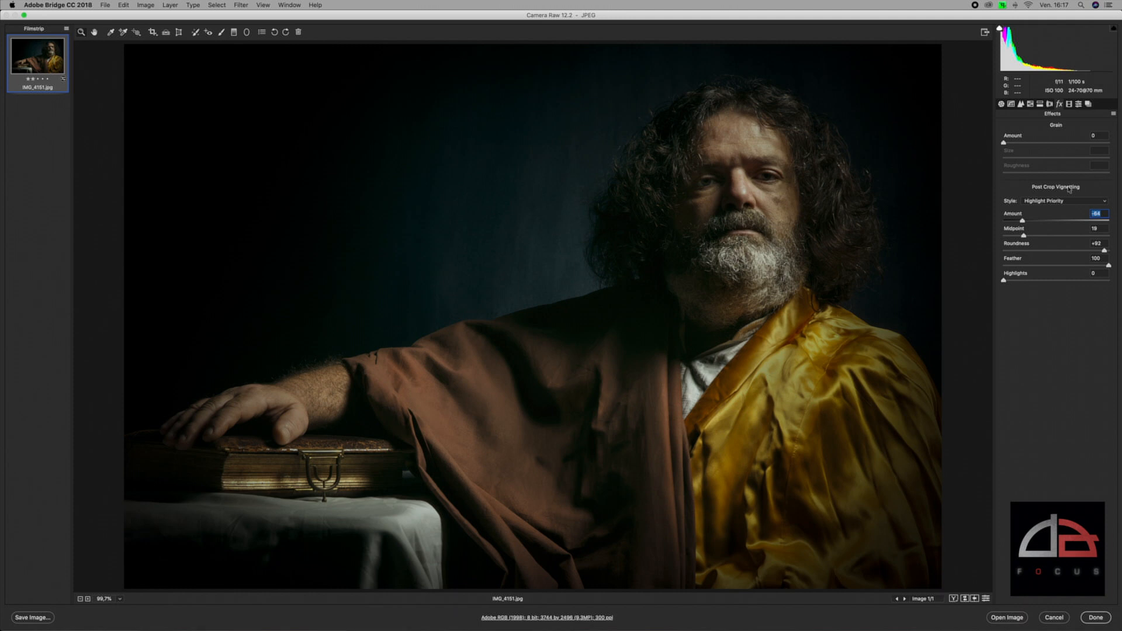
{"action": "left_click", "coordinate": [1044, 205]}
{"action": "left_click", "coordinate": [1045, 215]}
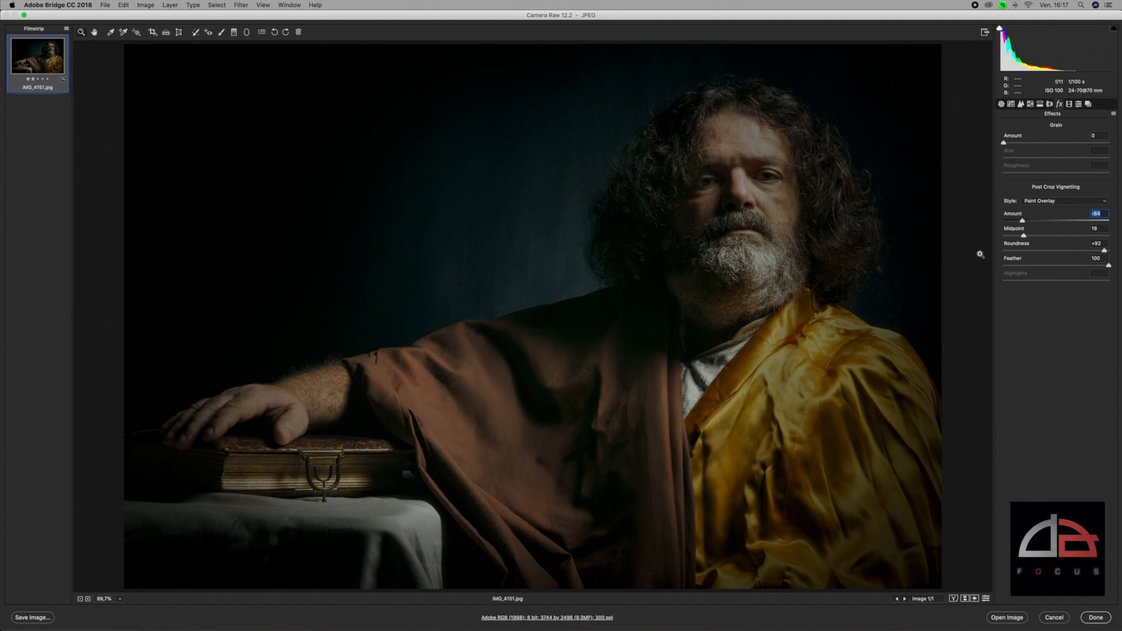
{"action": "left_click", "coordinate": [1056, 204]}
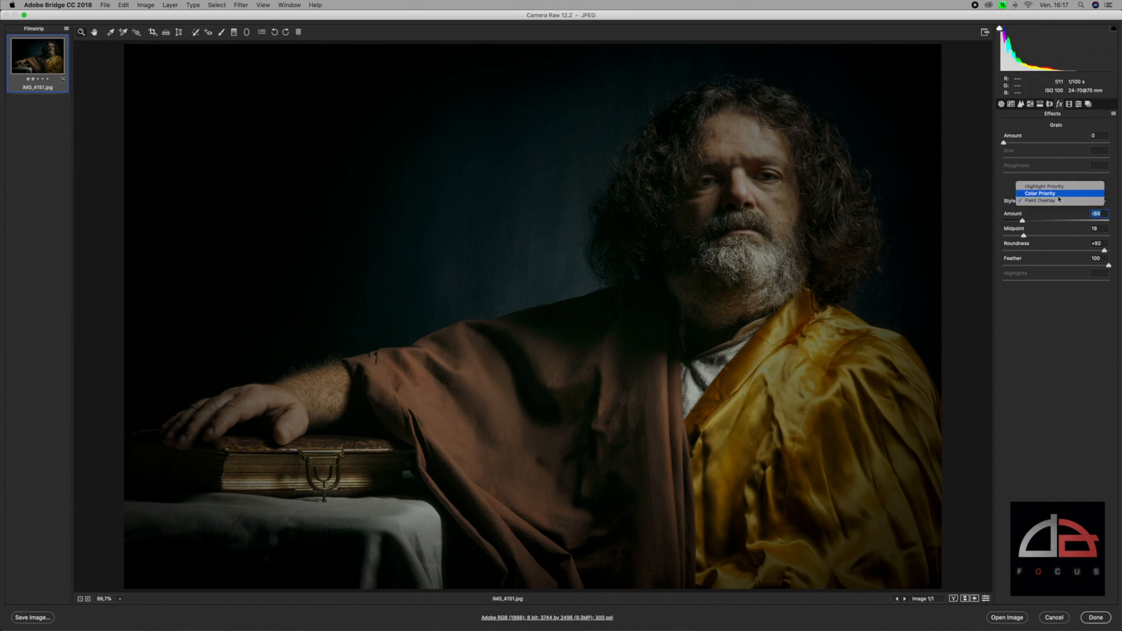
{"action": "left_click", "coordinate": [1060, 187]}
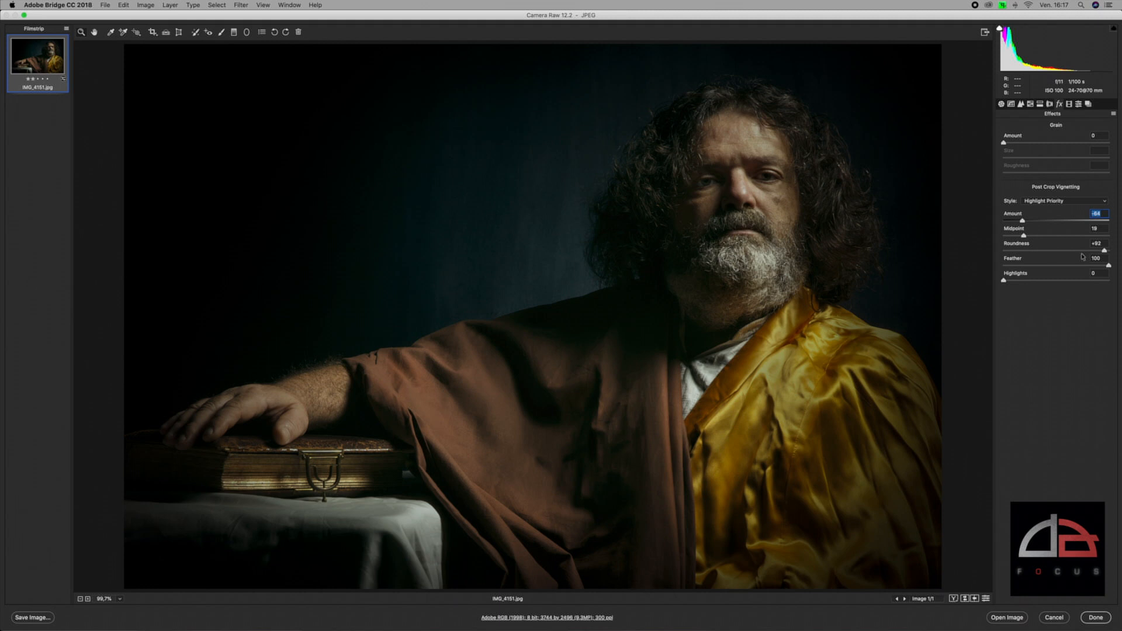
Set the vignette's amount to -52, its midpoint to 31 and its roundness to -43
{"action": "left_click_drag", "start_coordinate": [1023, 221], "coordinate": [1036, 249]}
{"action": "key", "text": "Tab"}
{"action": "left_click_drag", "start_coordinate": [1103, 251], "coordinate": [1033, 261]}
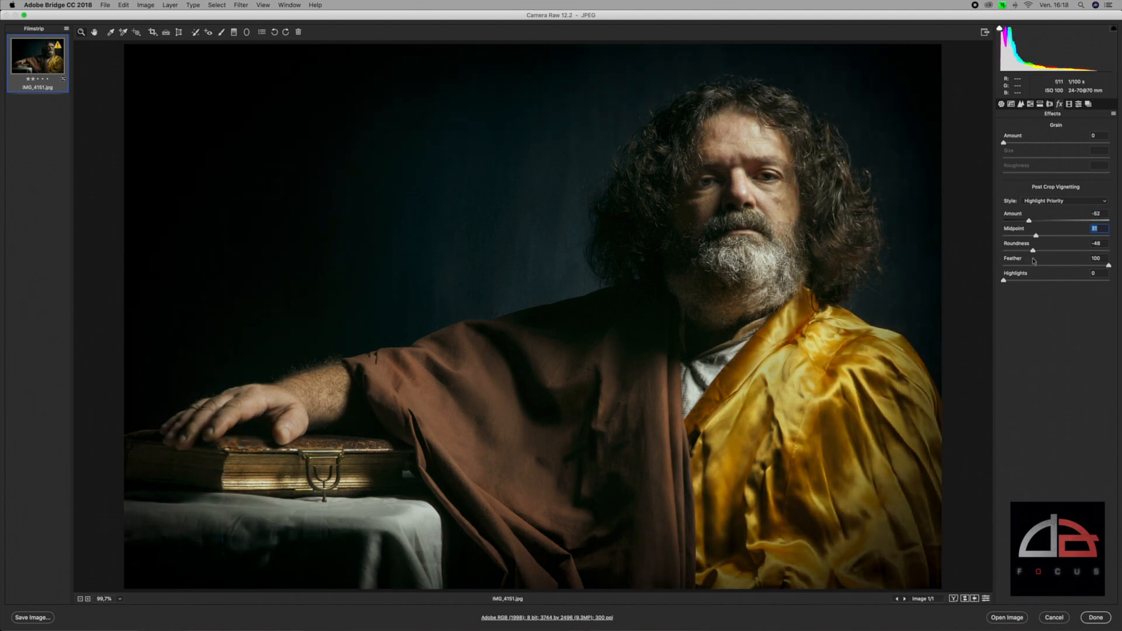
Keep the vignette's feather at 100 and set its highlights to 10
{"action": "key", "text": "Tab"}
{"action": "mouse_move", "coordinate": [1108, 267]}
{"action": "left_mouse_down"}
{"action": "mouse_move", "coordinate": [995, 267]}
{"action": "mouse_move", "coordinate": [1113, 271]}
{"action": "left_mouse_up"}
{"action": "left_click_drag", "start_coordinate": [1003, 282], "coordinate": [1056, 281]}
{"action": "left_click_drag", "start_coordinate": [1058, 281], "coordinate": [1014, 281]}
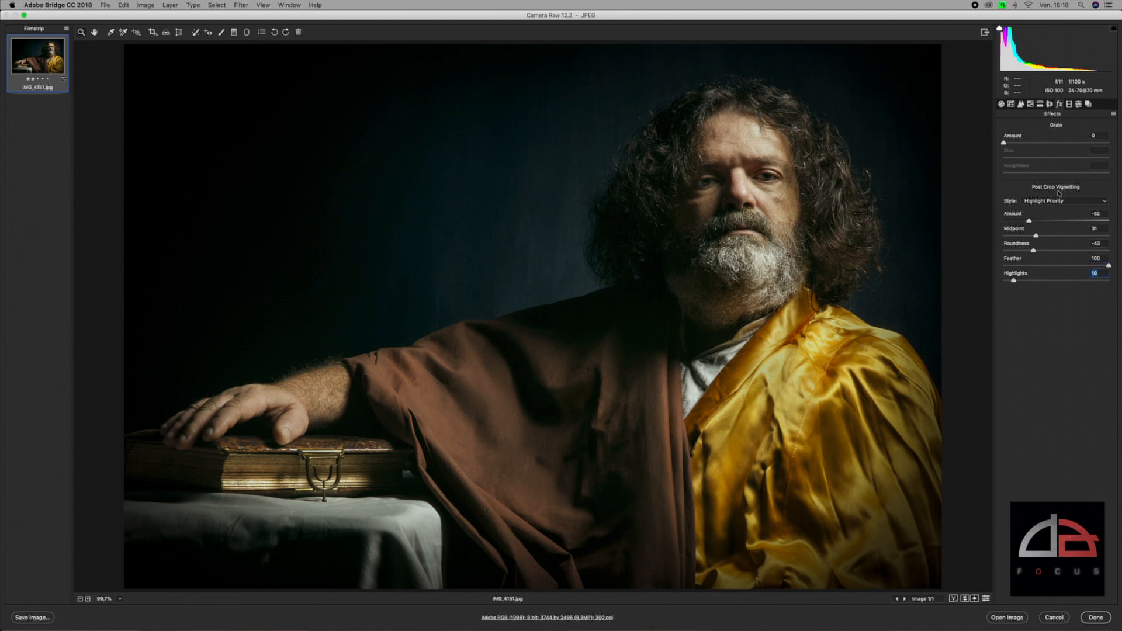